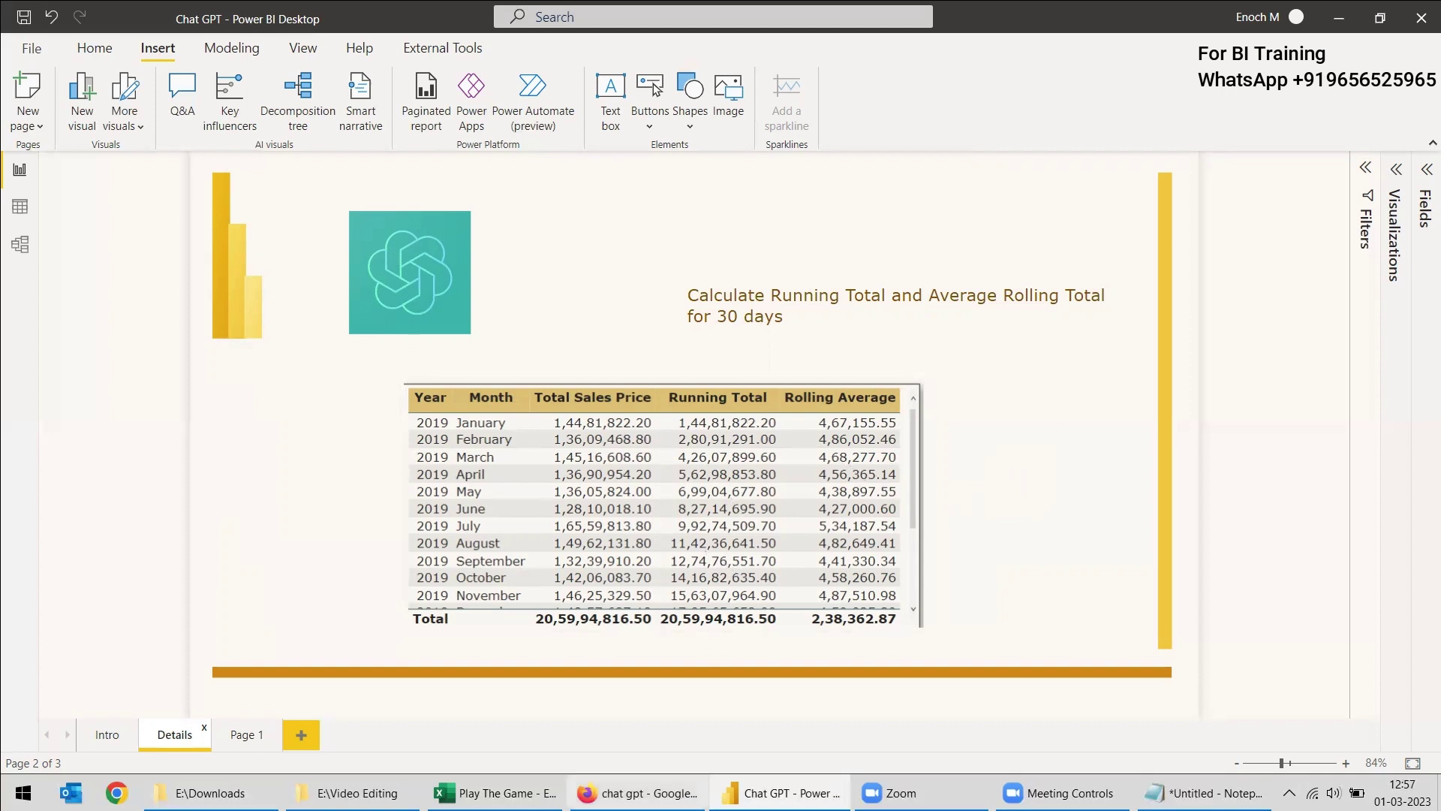
Go from the OpenAI 'Introducing ChatGPT' page in Firefox to the OpenAI account sign-up page
click(638, 793)
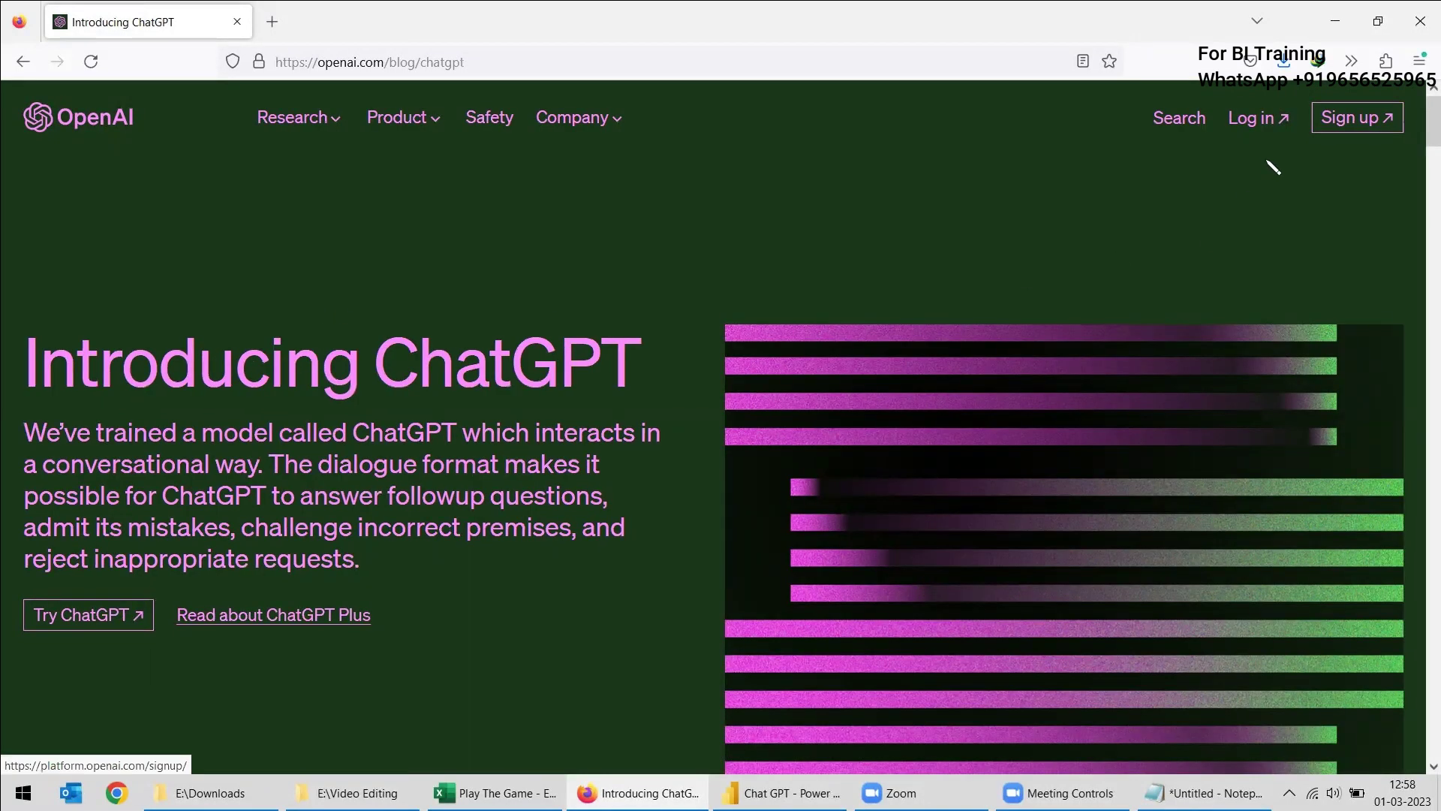
click(1367, 124)
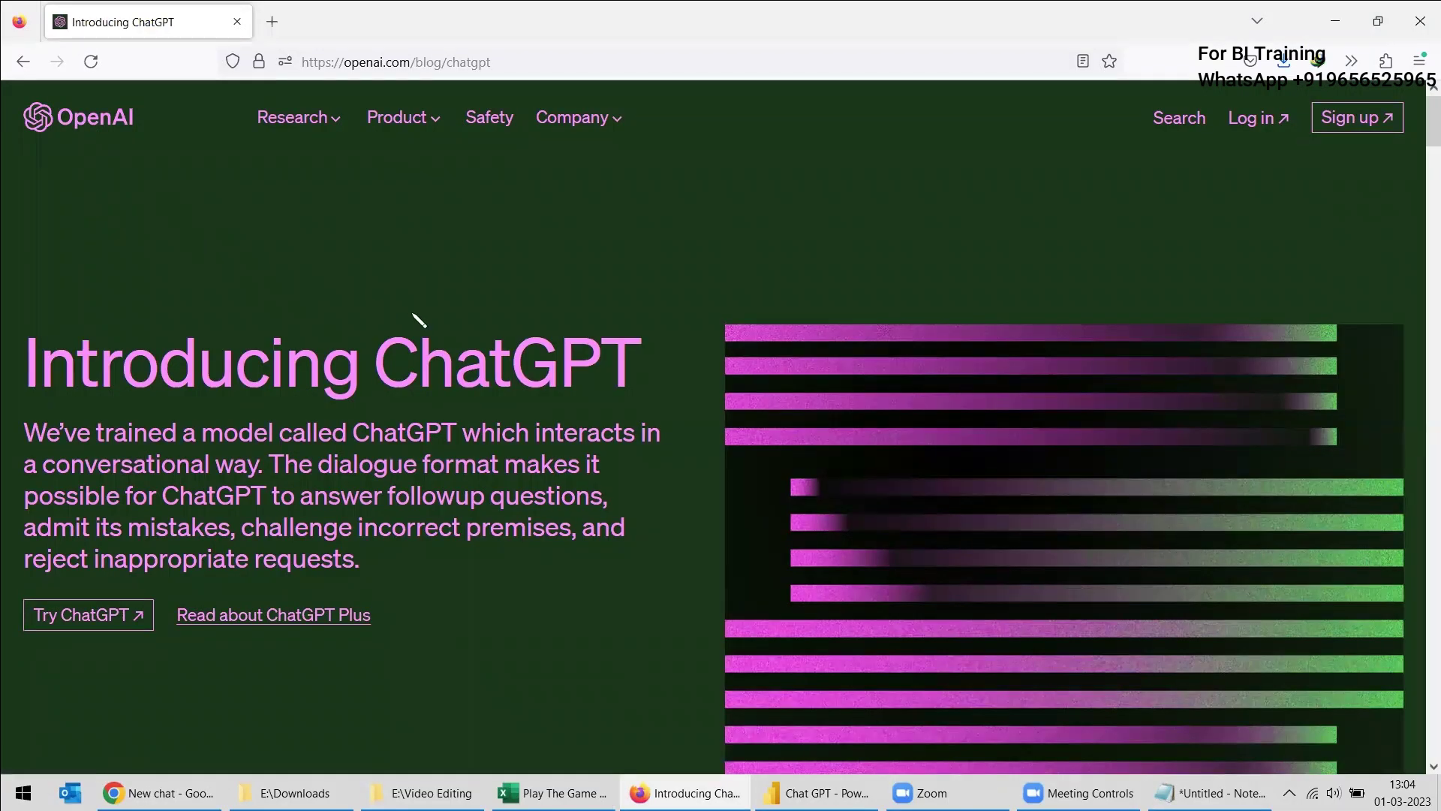
Launch ChatGPT in a new tab, log in with the OpenAI account, and dismiss the three research-preview notices
click(111, 628)
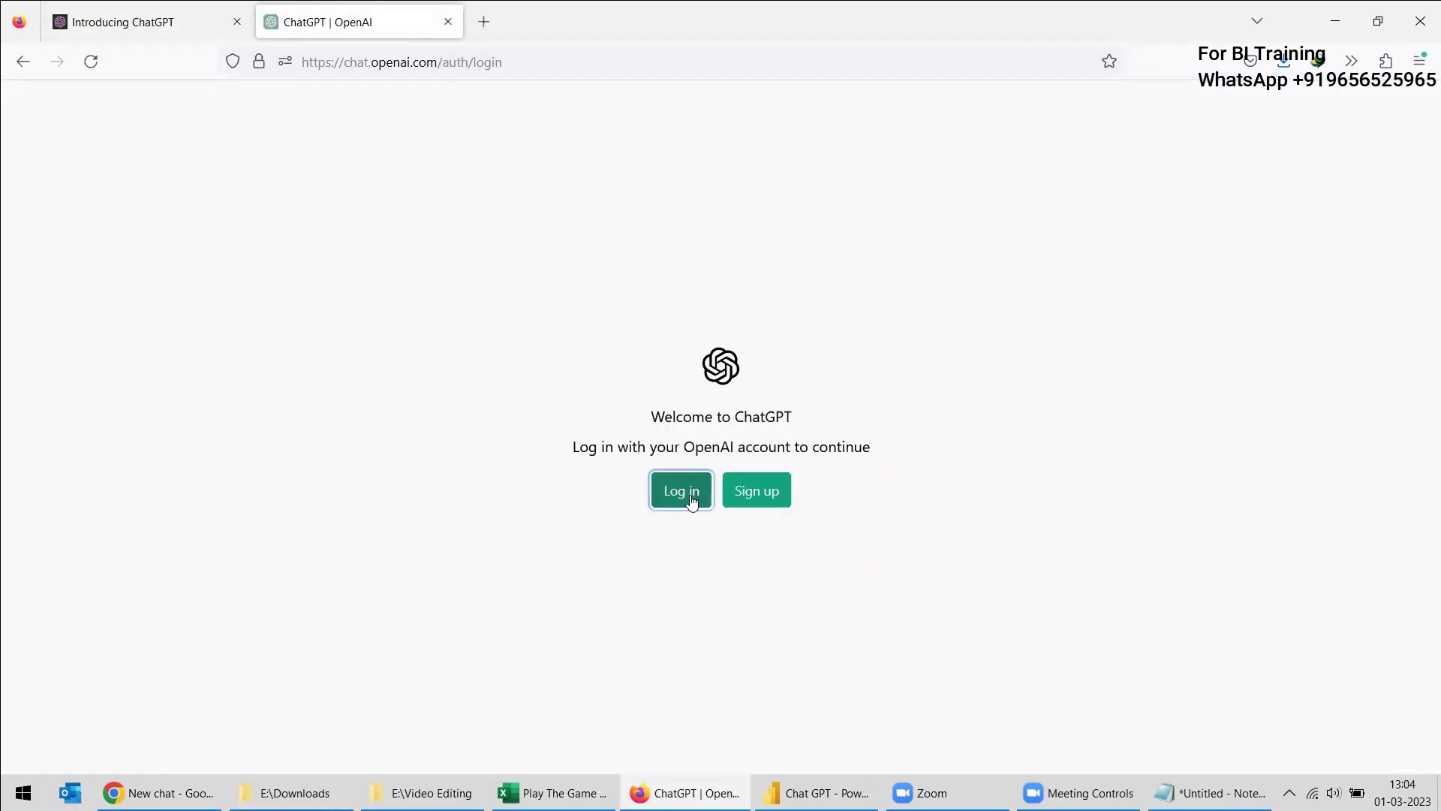
click(687, 494)
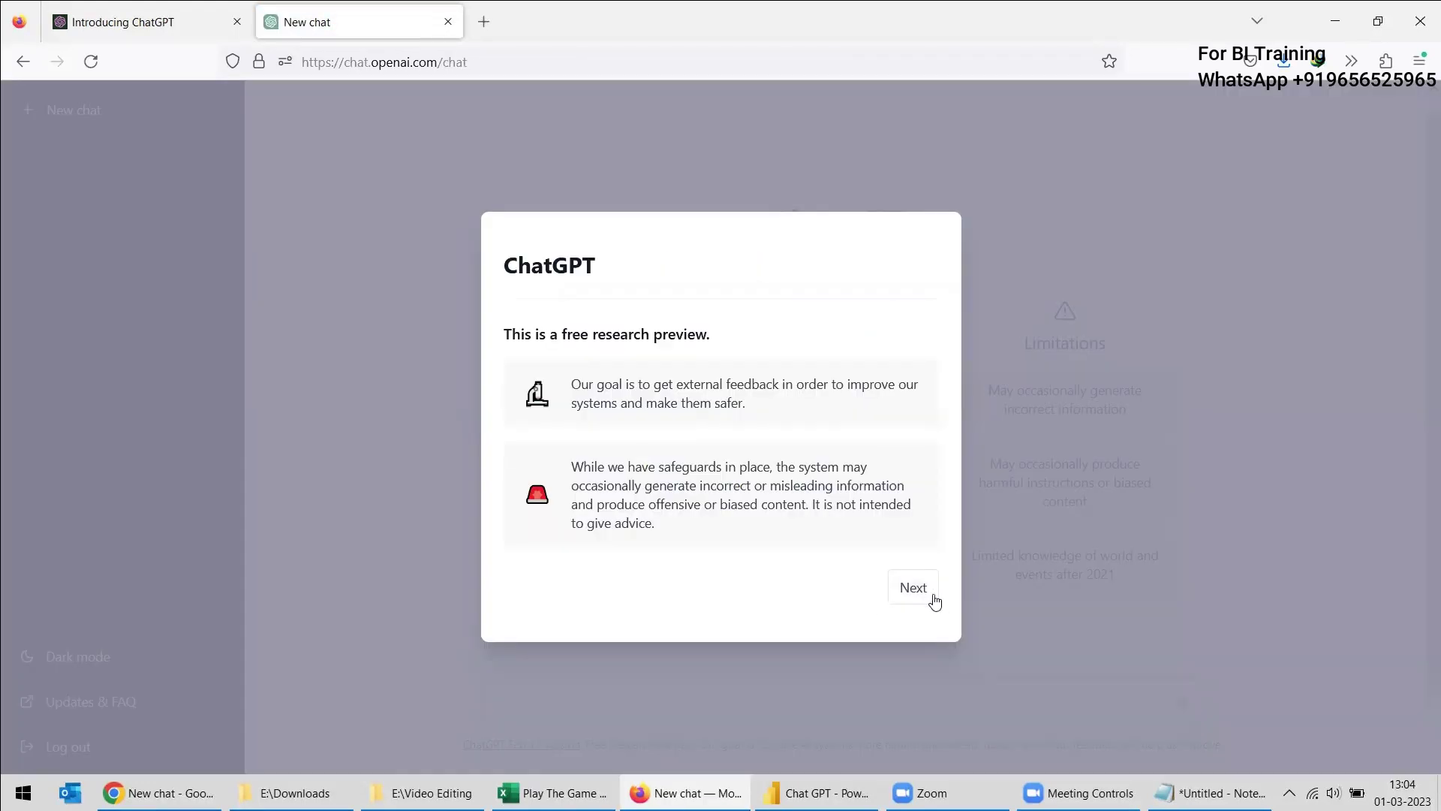
click(917, 585)
click(914, 570)
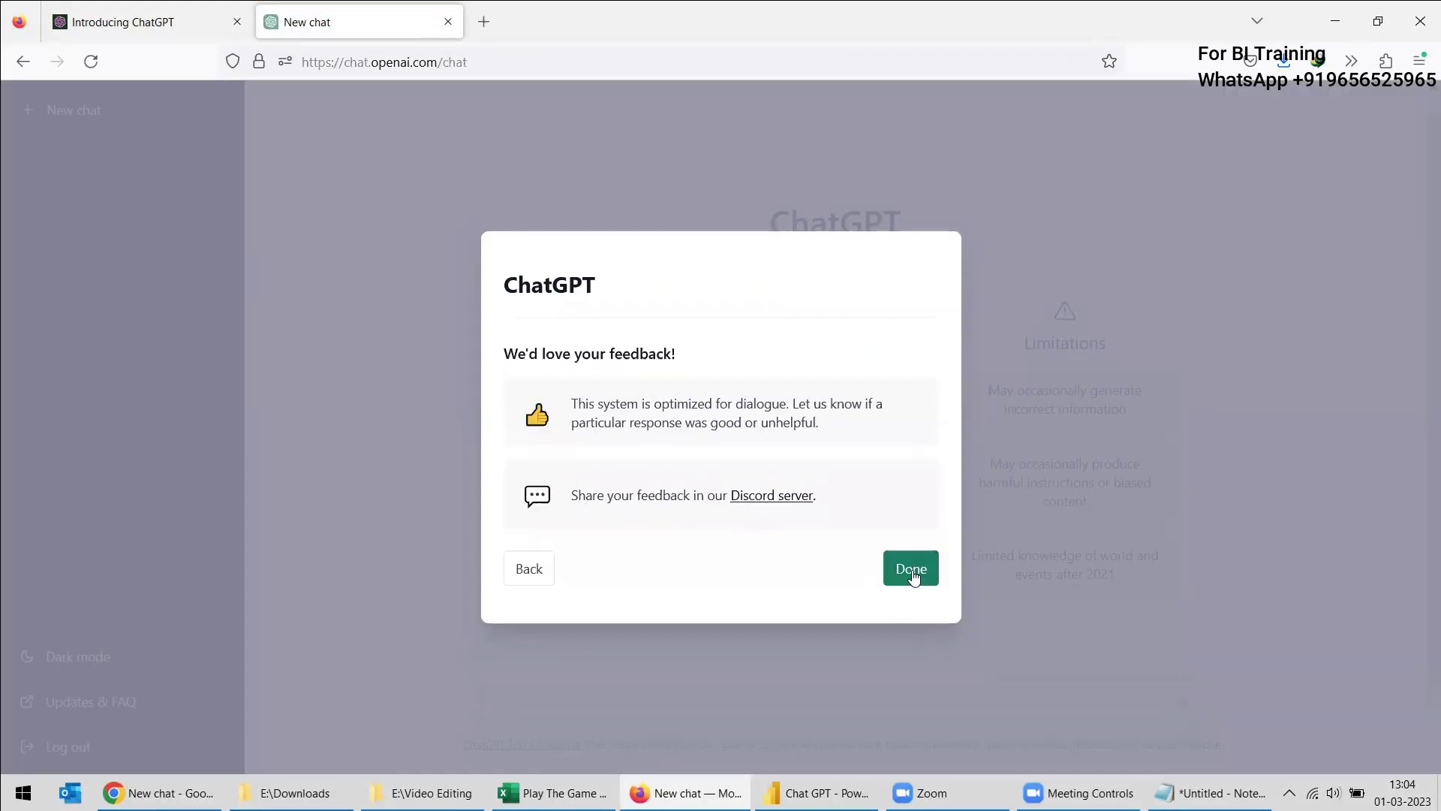
click(915, 574)
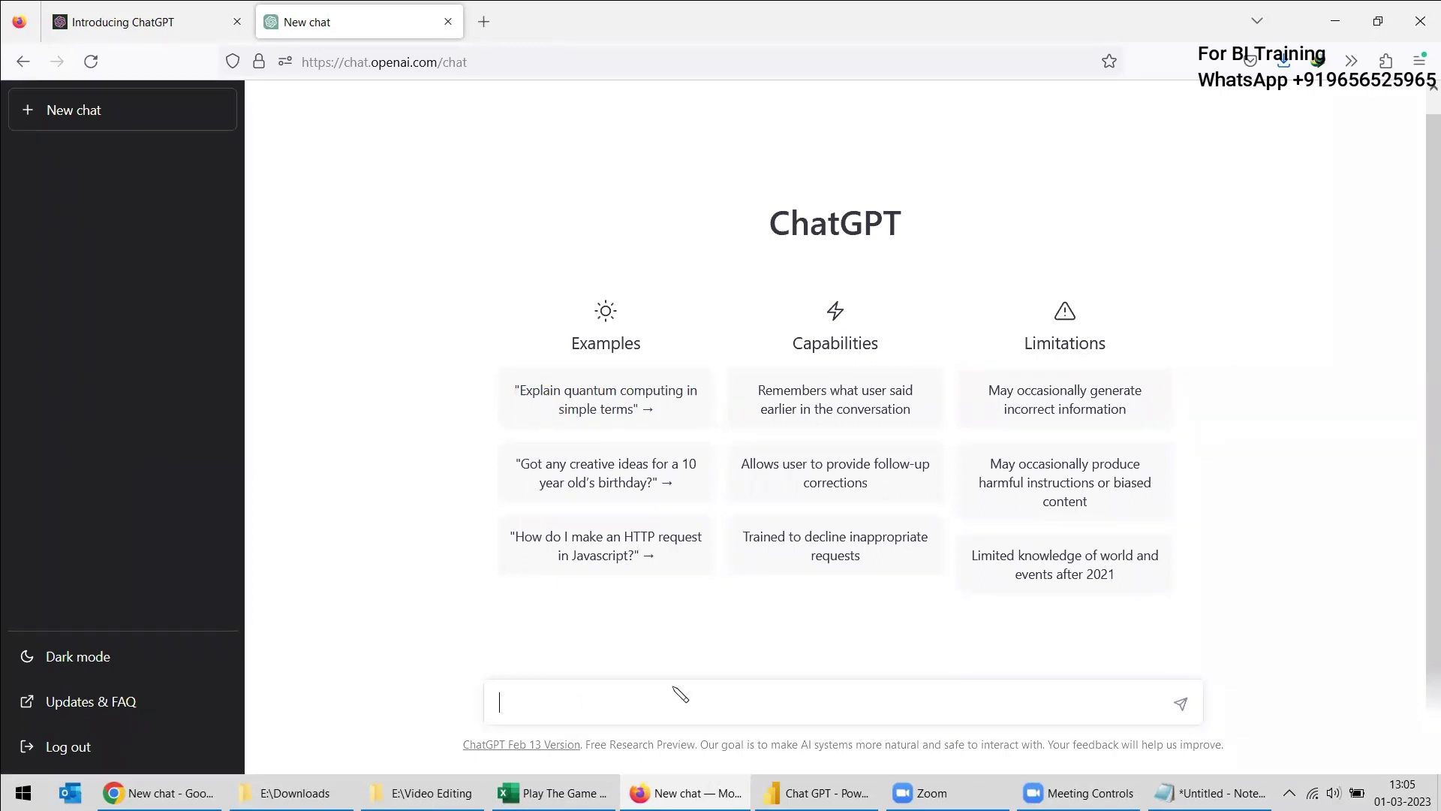
Ask ChatGPT 'who is an ultra runner'
text(who is an ultra runner)
key(Return)
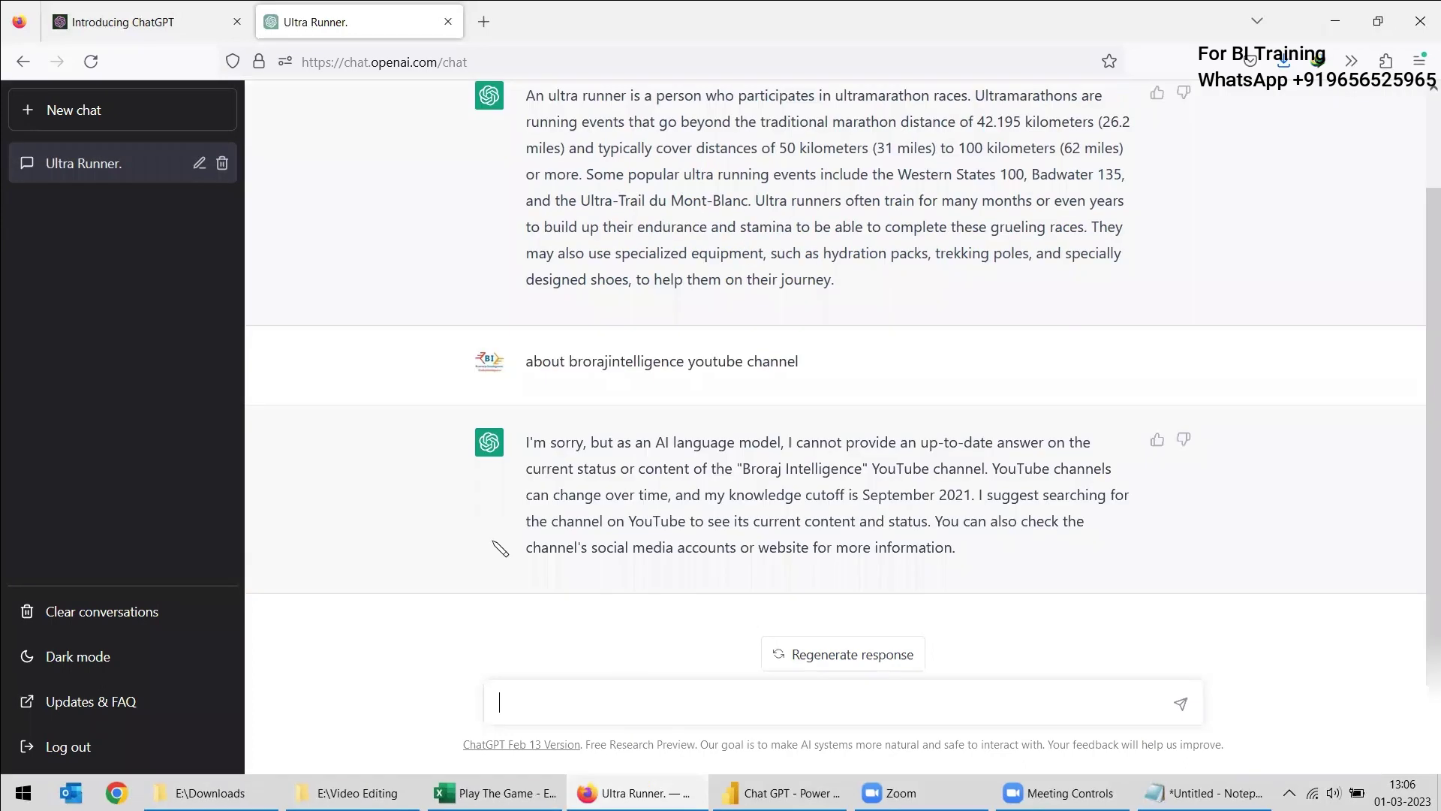
Ask ChatGPT 'what is running total in power bi dax' and copy its Running Total Sales DAX code
text(what is running total in power bi dax)
key(Return)
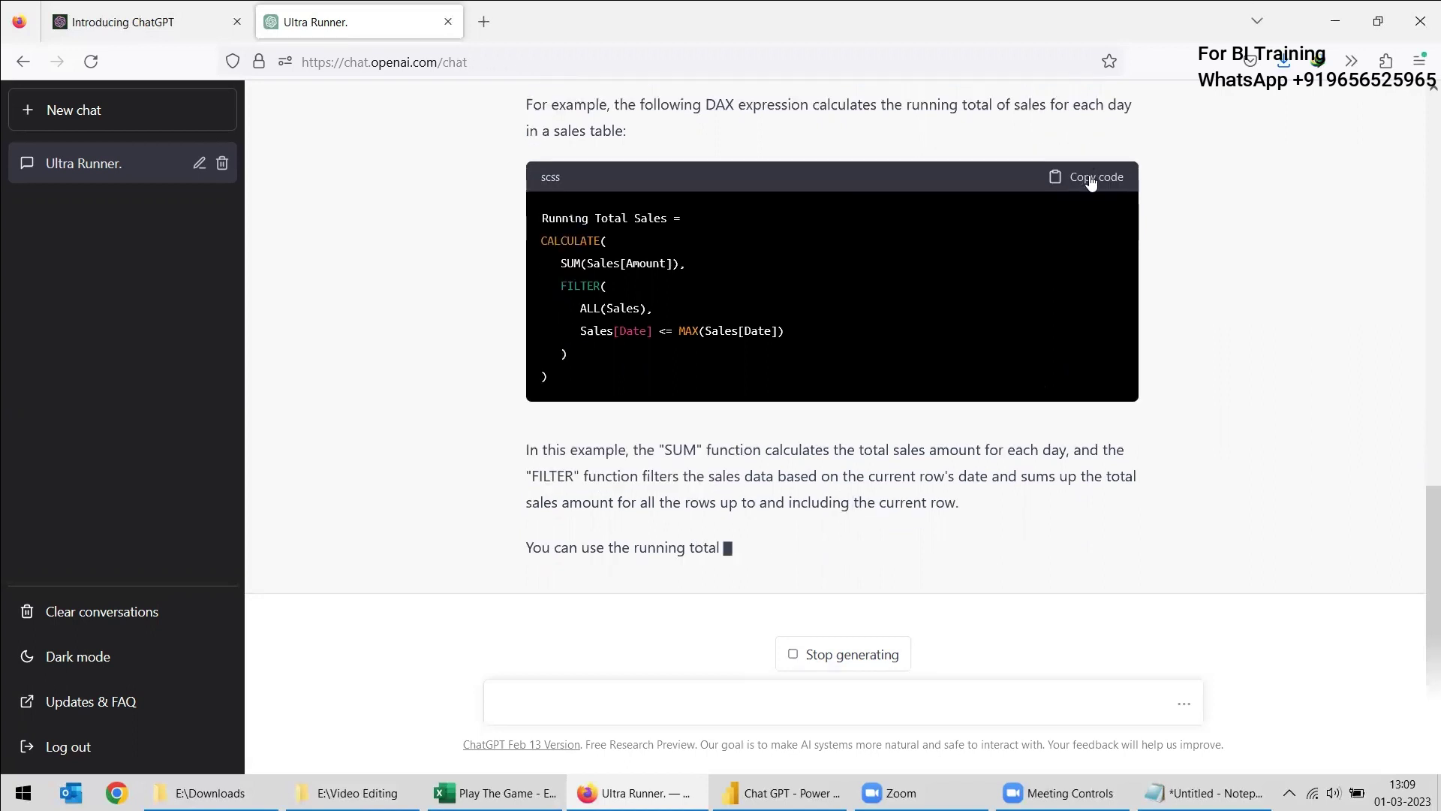
click(1092, 177)
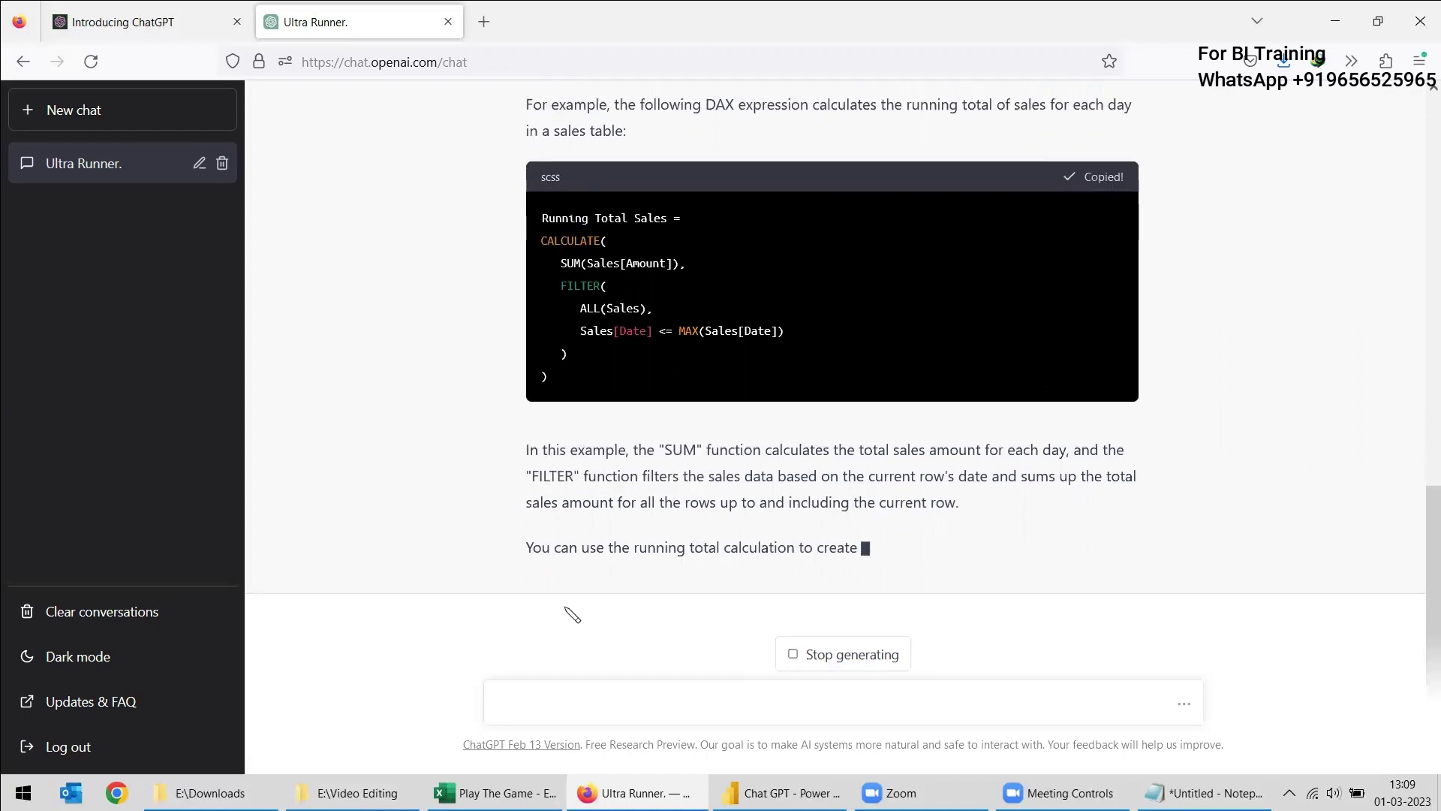
Back in Power BI, create a new measure in the Calendar table and paste the running total formula
key(alt+Tab)
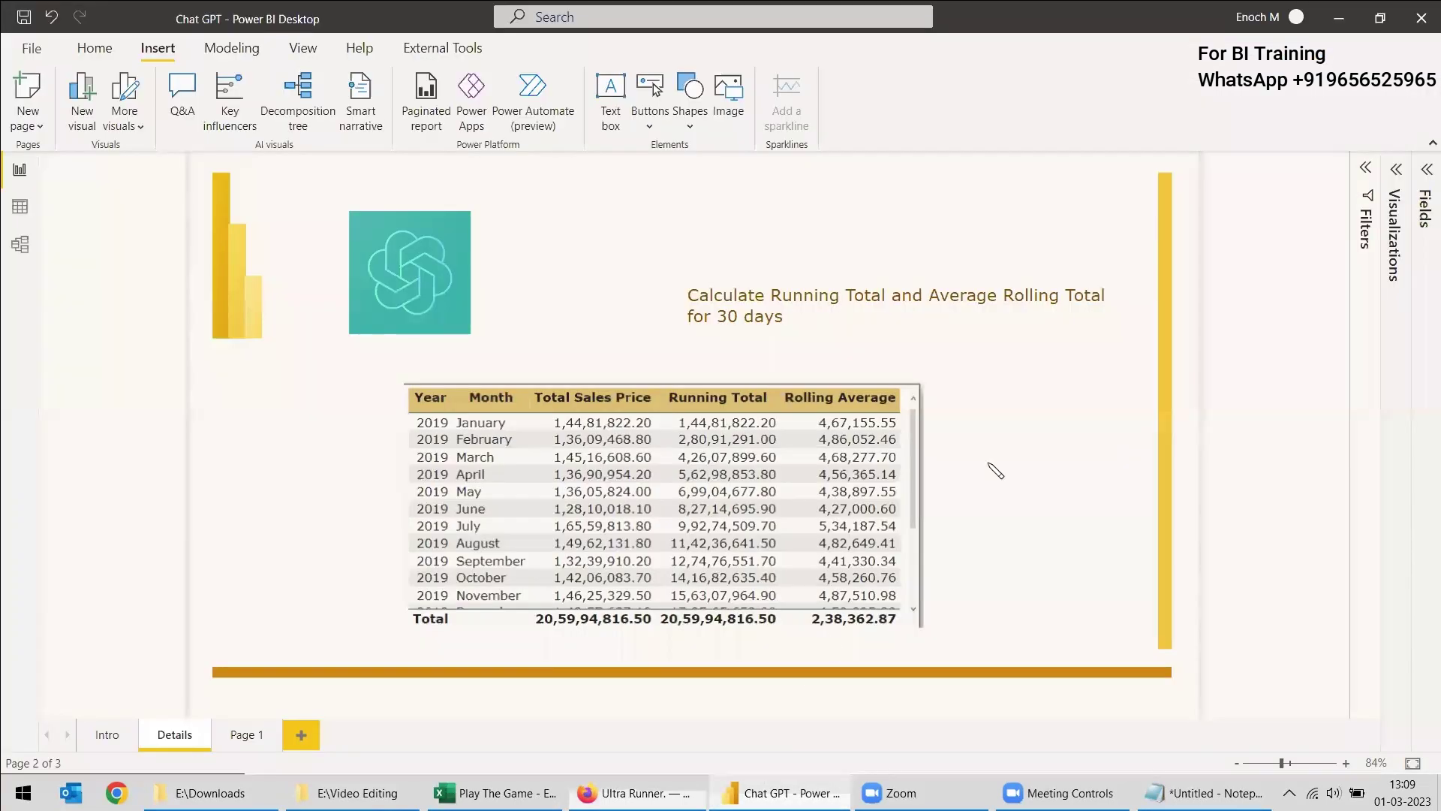
click(1396, 169)
click(1425, 173)
right_click(1324, 238)
click(1351, 253)
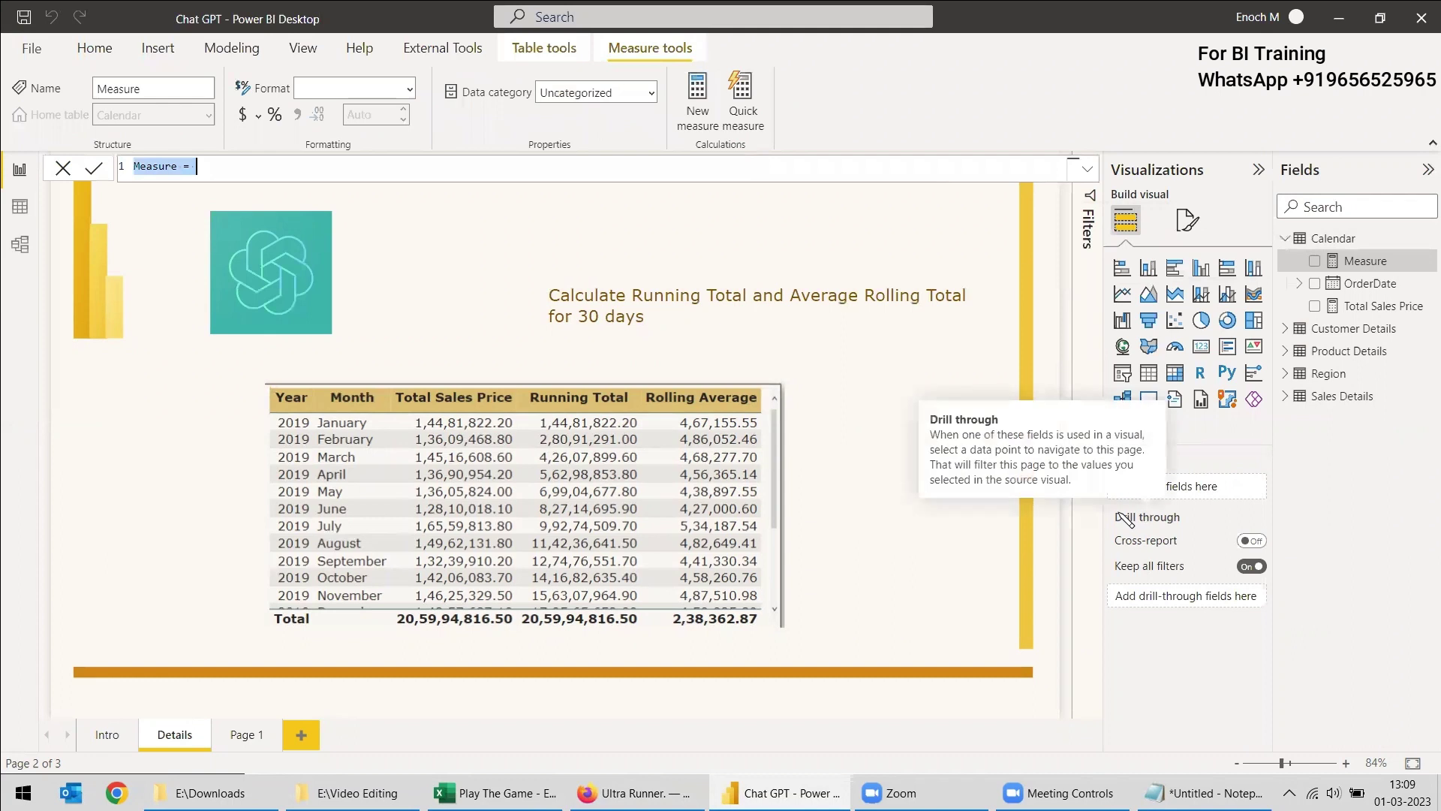
key(ctrl+v)
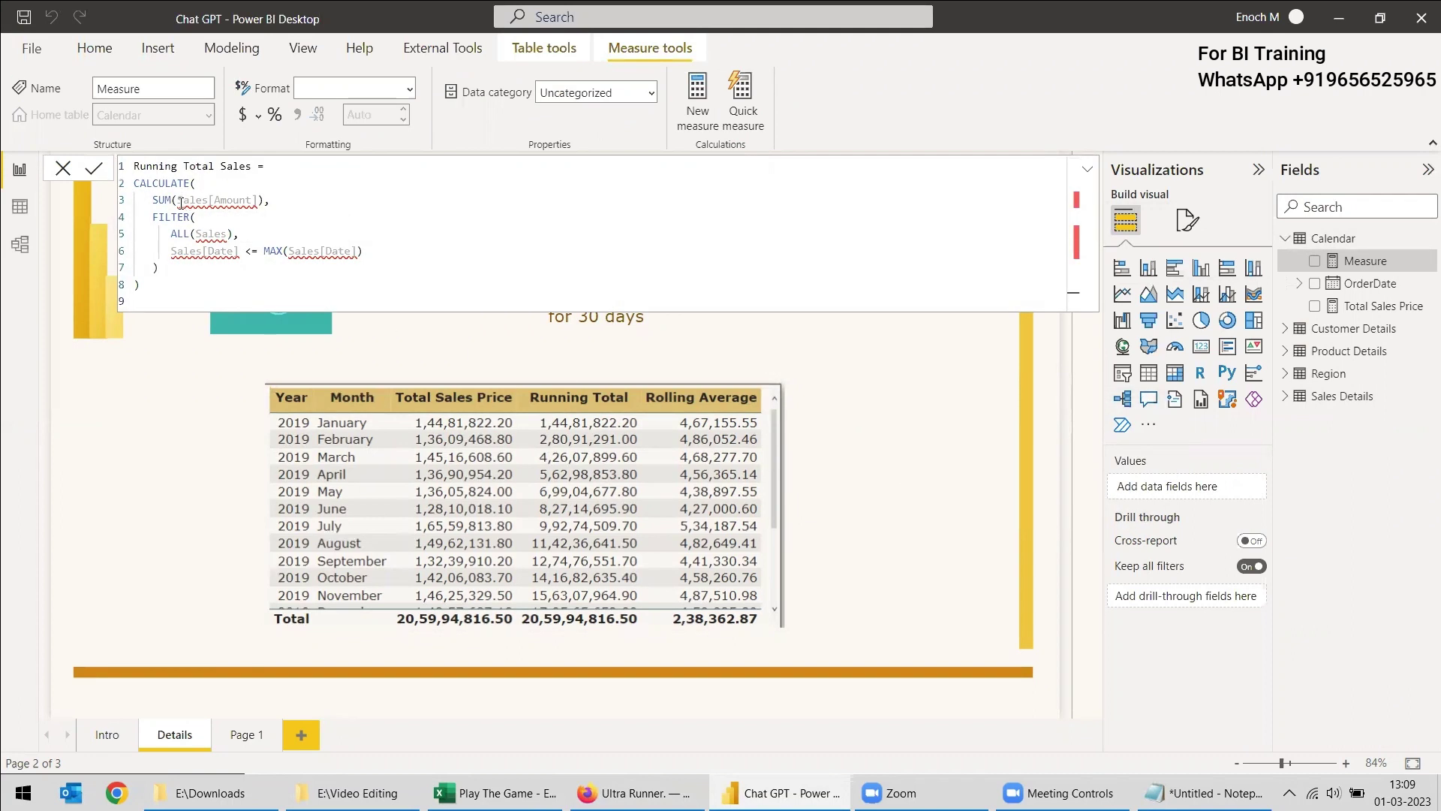
Replace SUM(Sales[Amount]) in the formula with [Total Sales Price]
drag(153, 200, 261, 204)
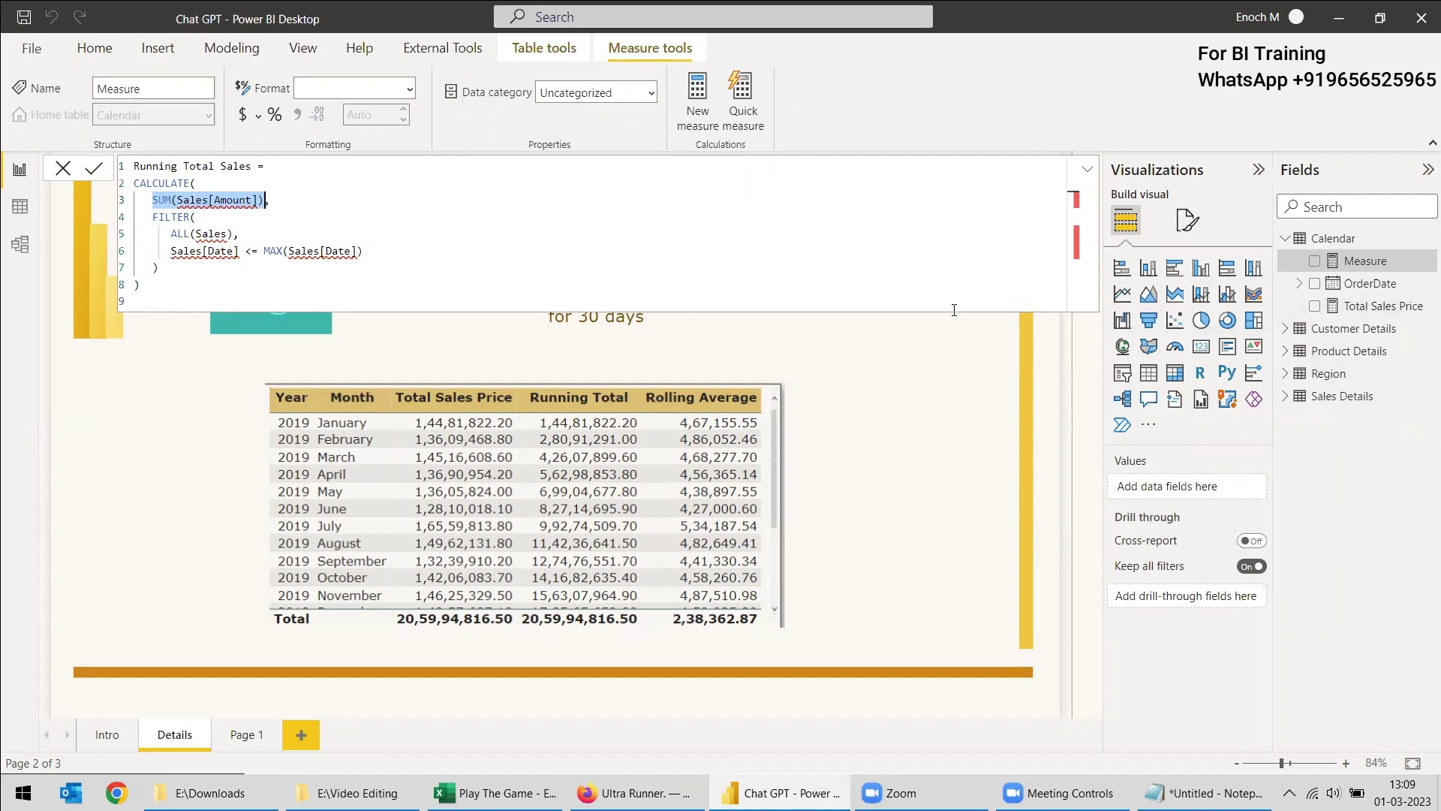
text([Total Sales Price])
key(Tab)
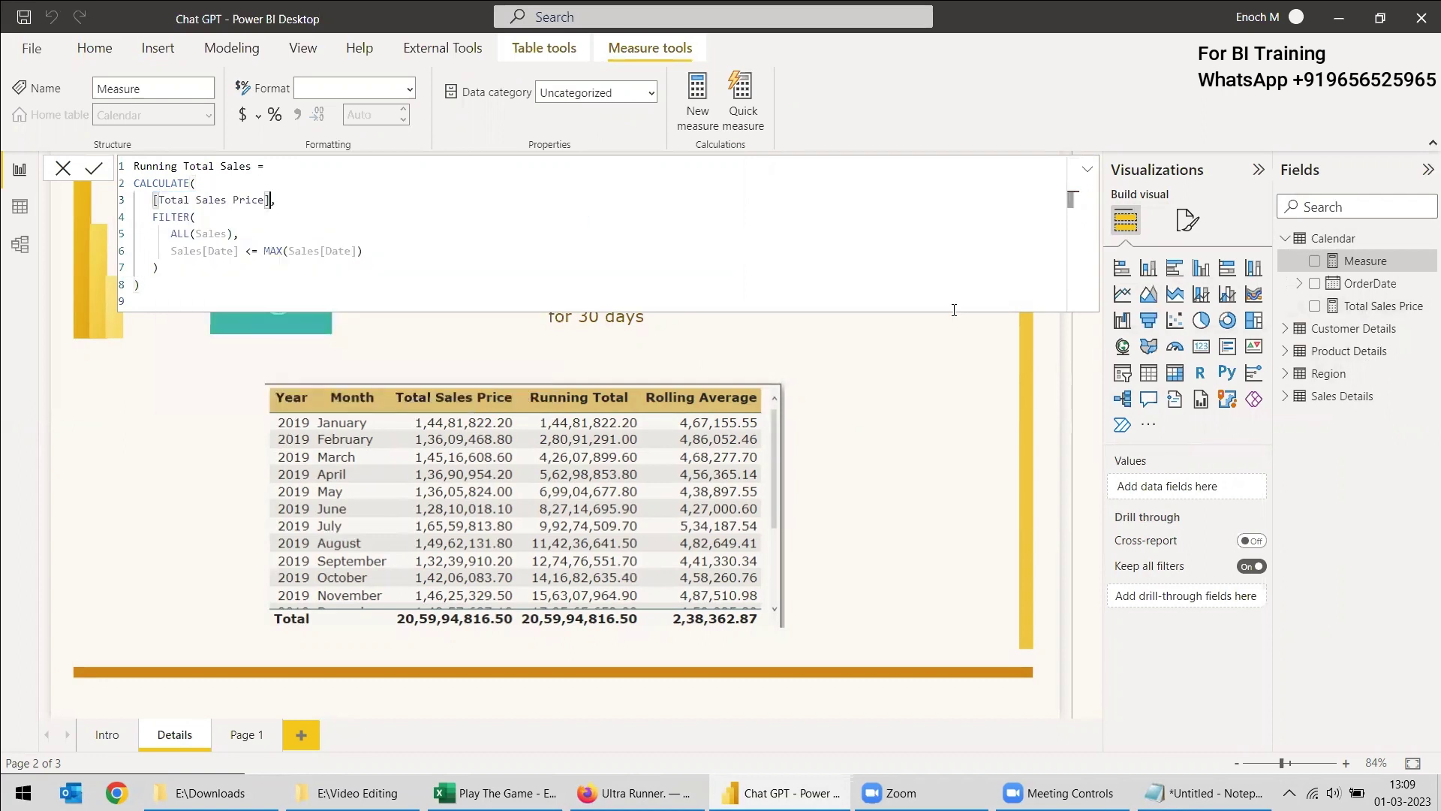
click(213, 228)
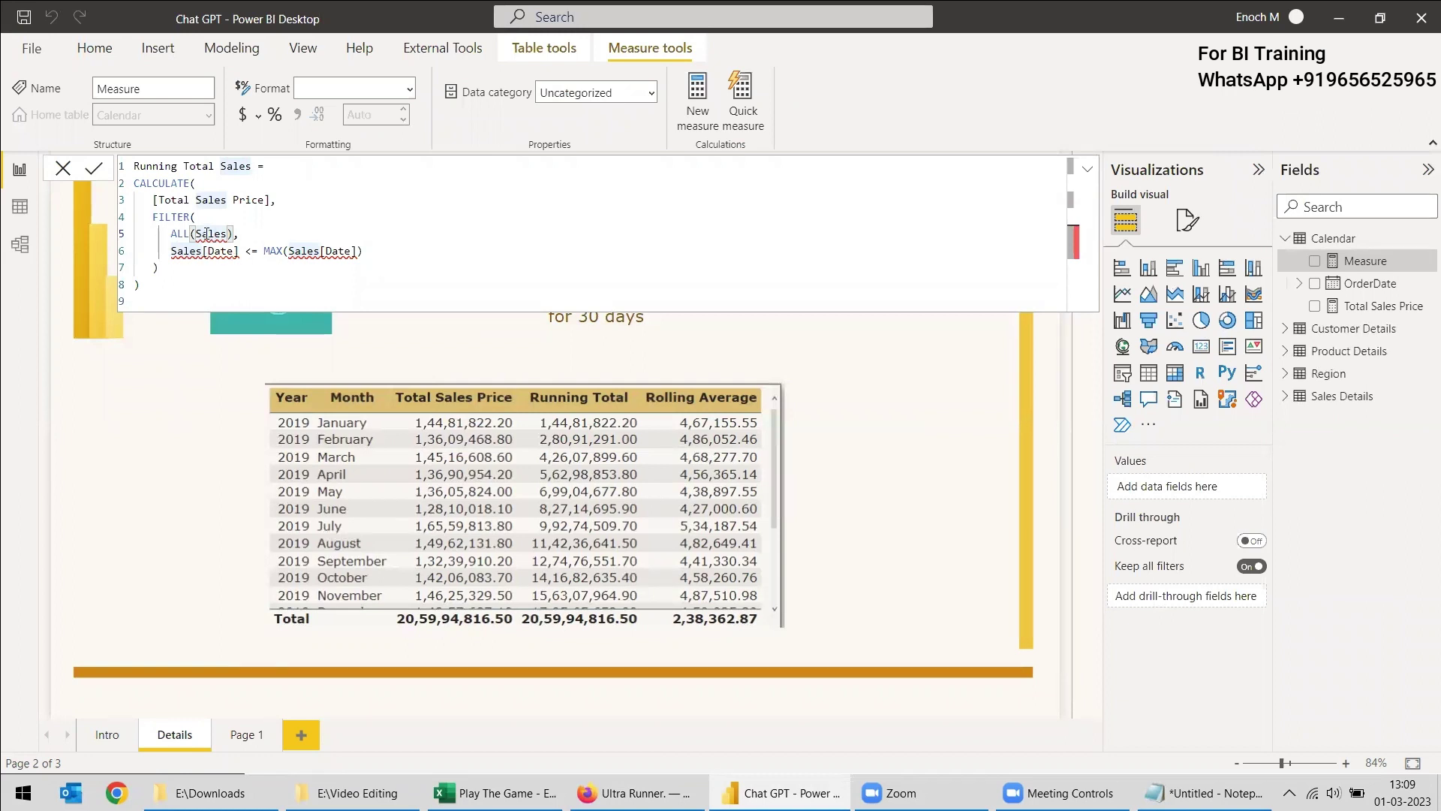
Change the Sales table references to 'Calendar' and Sales[Date] to 'Calendar'[OrderDate], then commit the measure
double_click(202, 249)
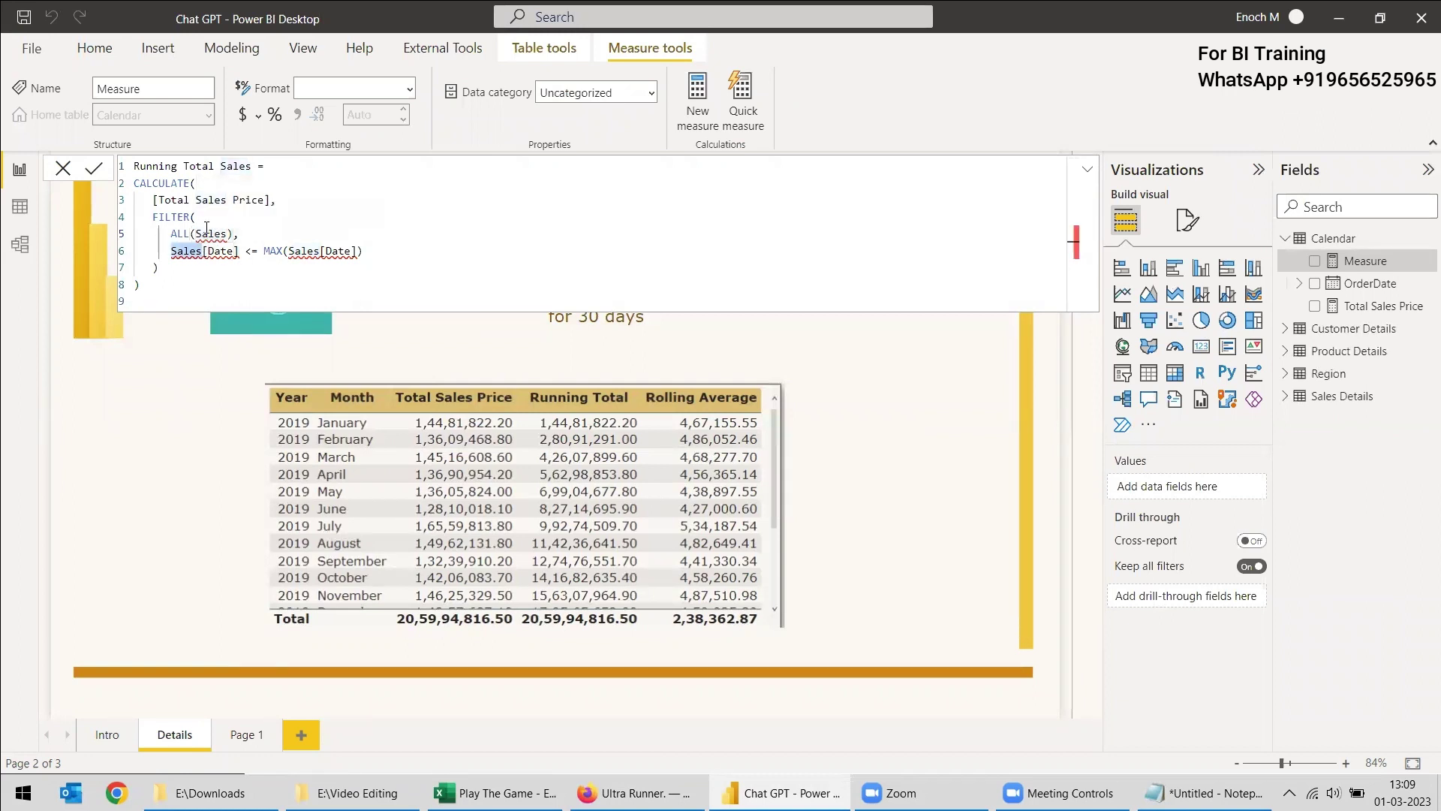
double_click(206, 232)
text('Calendar')
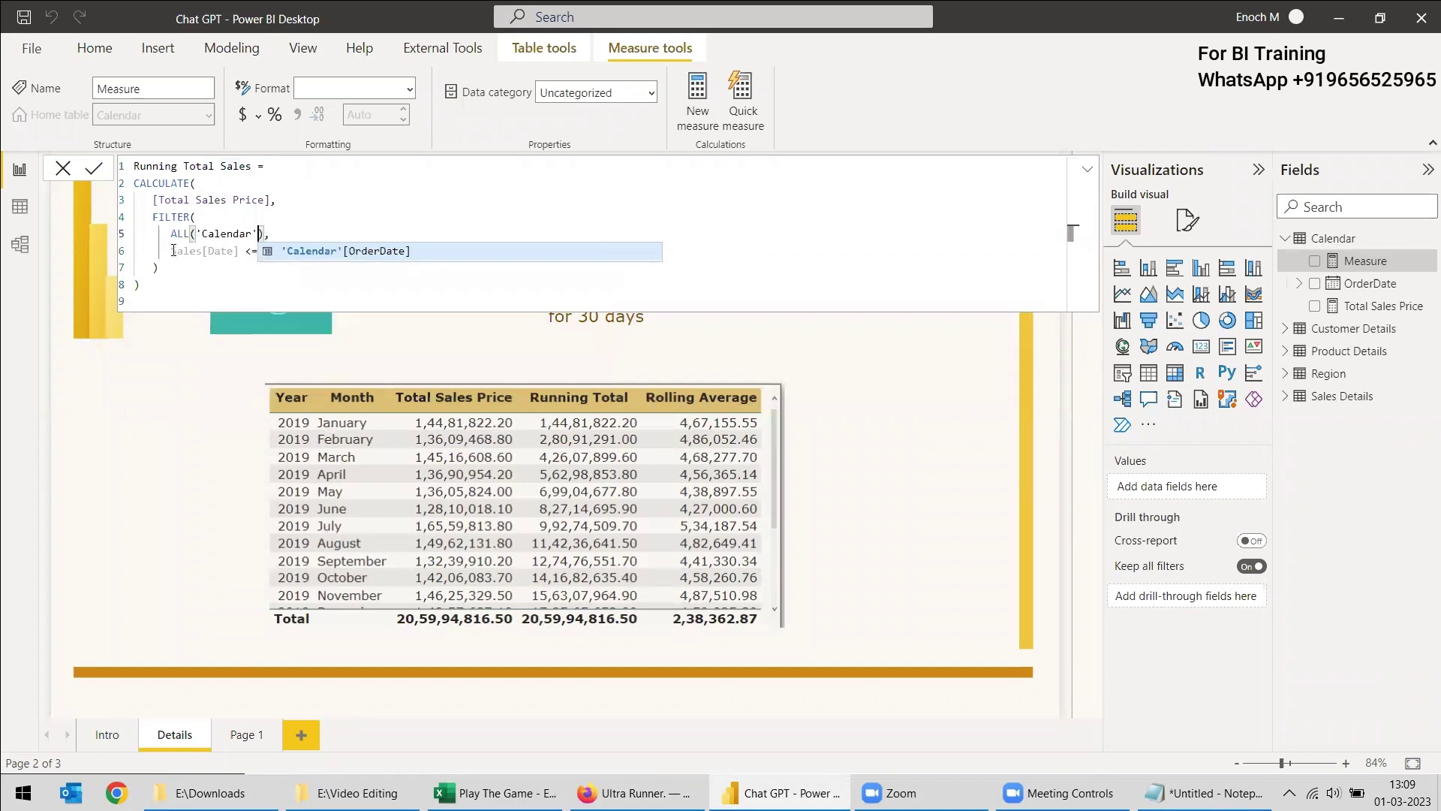
drag(173, 250, 234, 250)
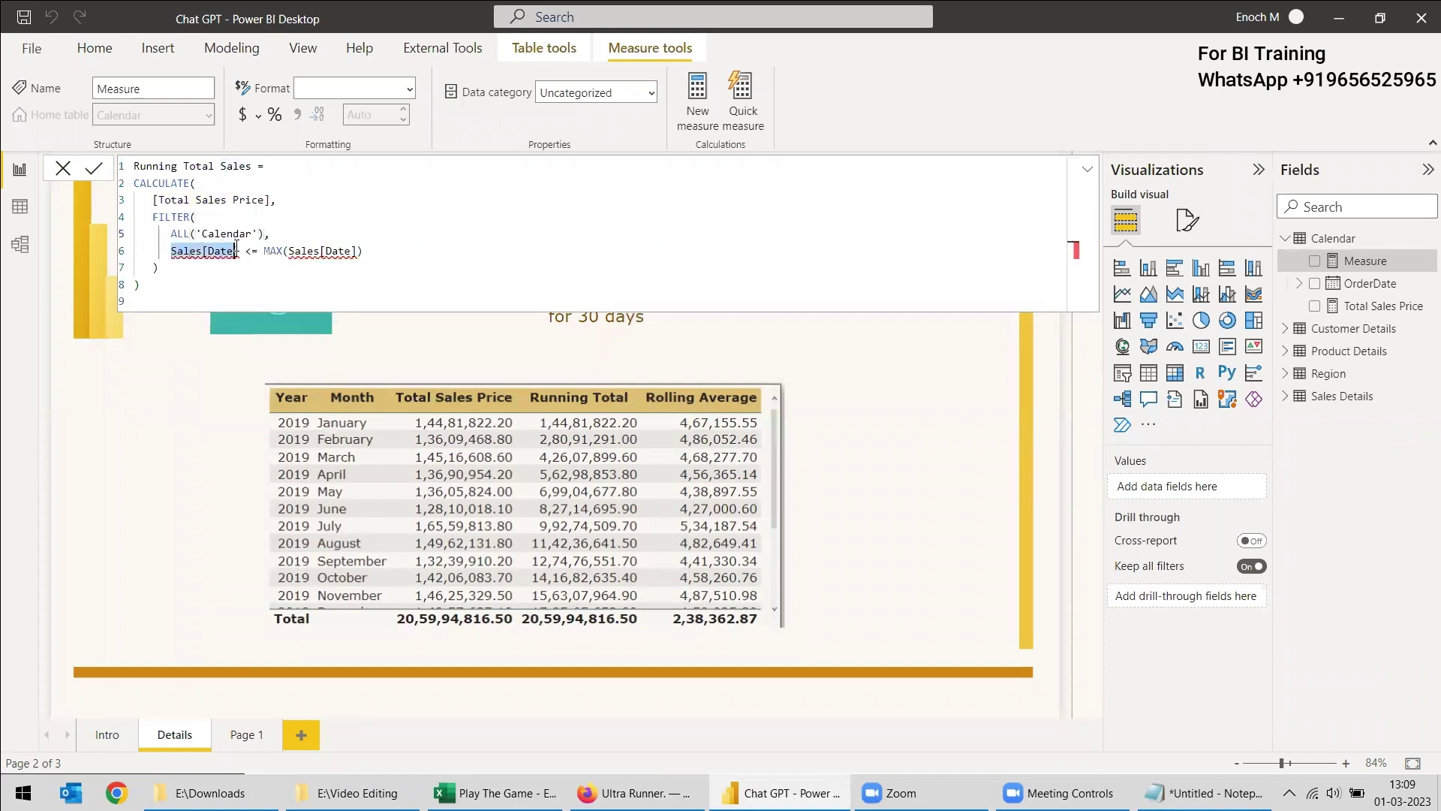
text(Cale)
click(263, 285)
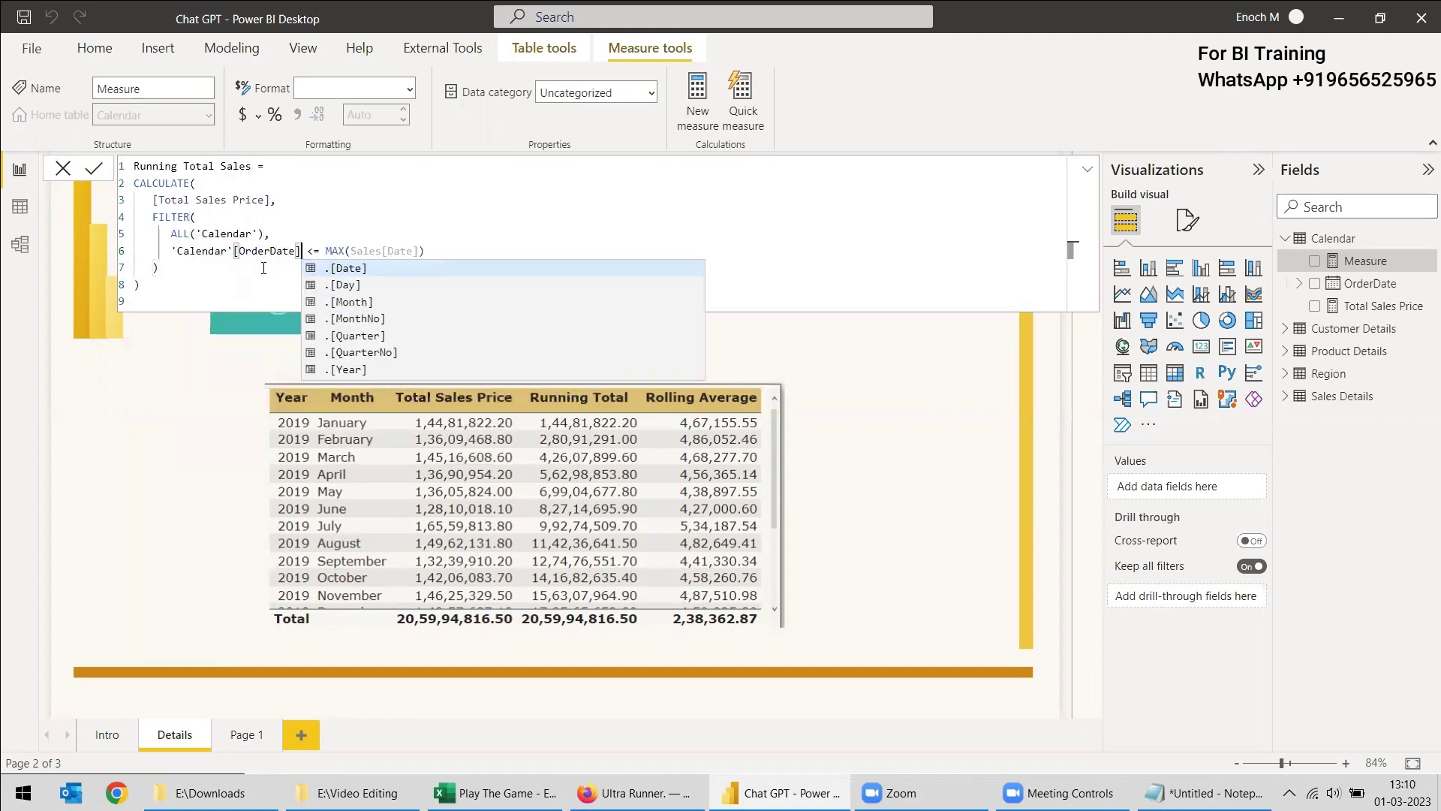
drag(351, 250, 414, 250)
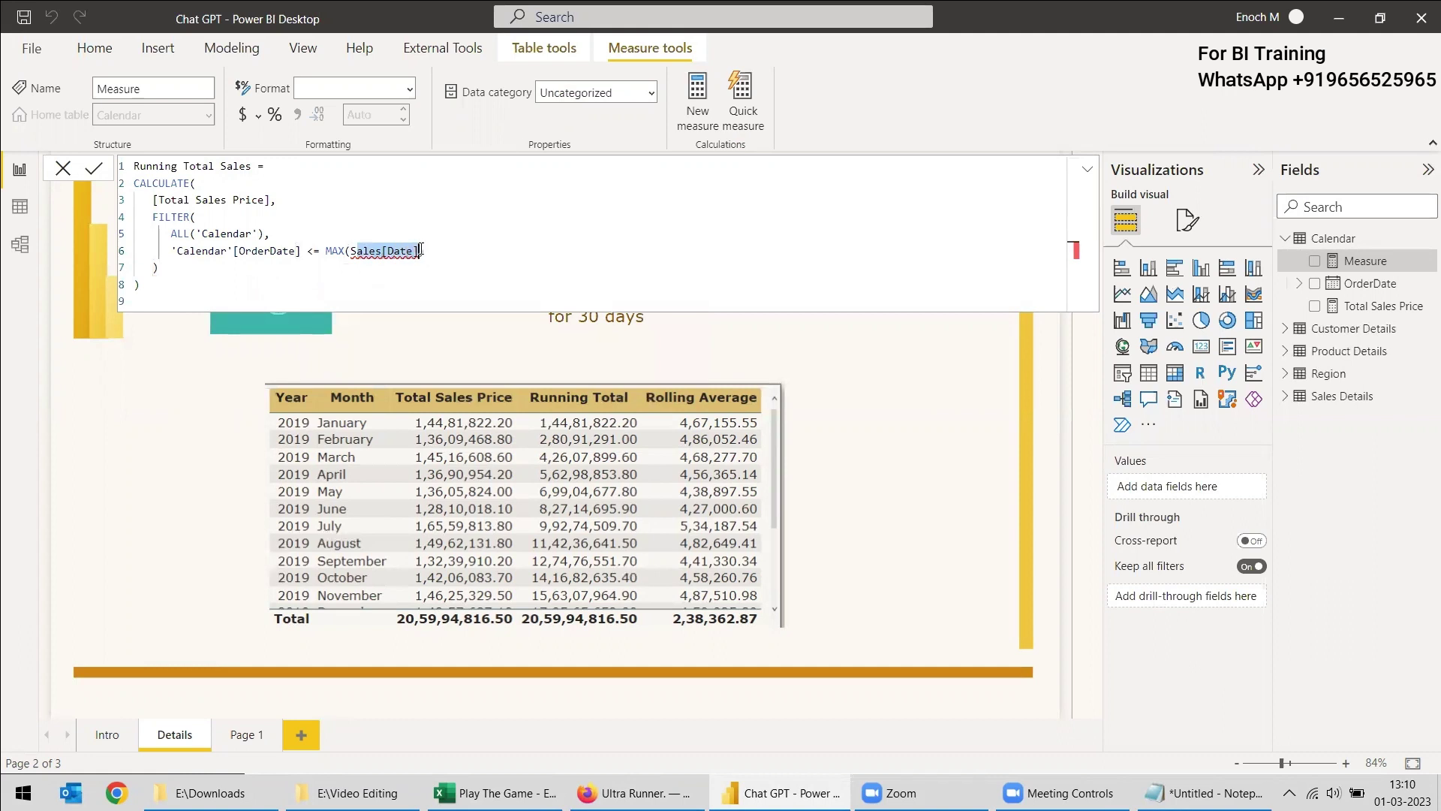
text('Calendar'[OrderDate])
key(Return)
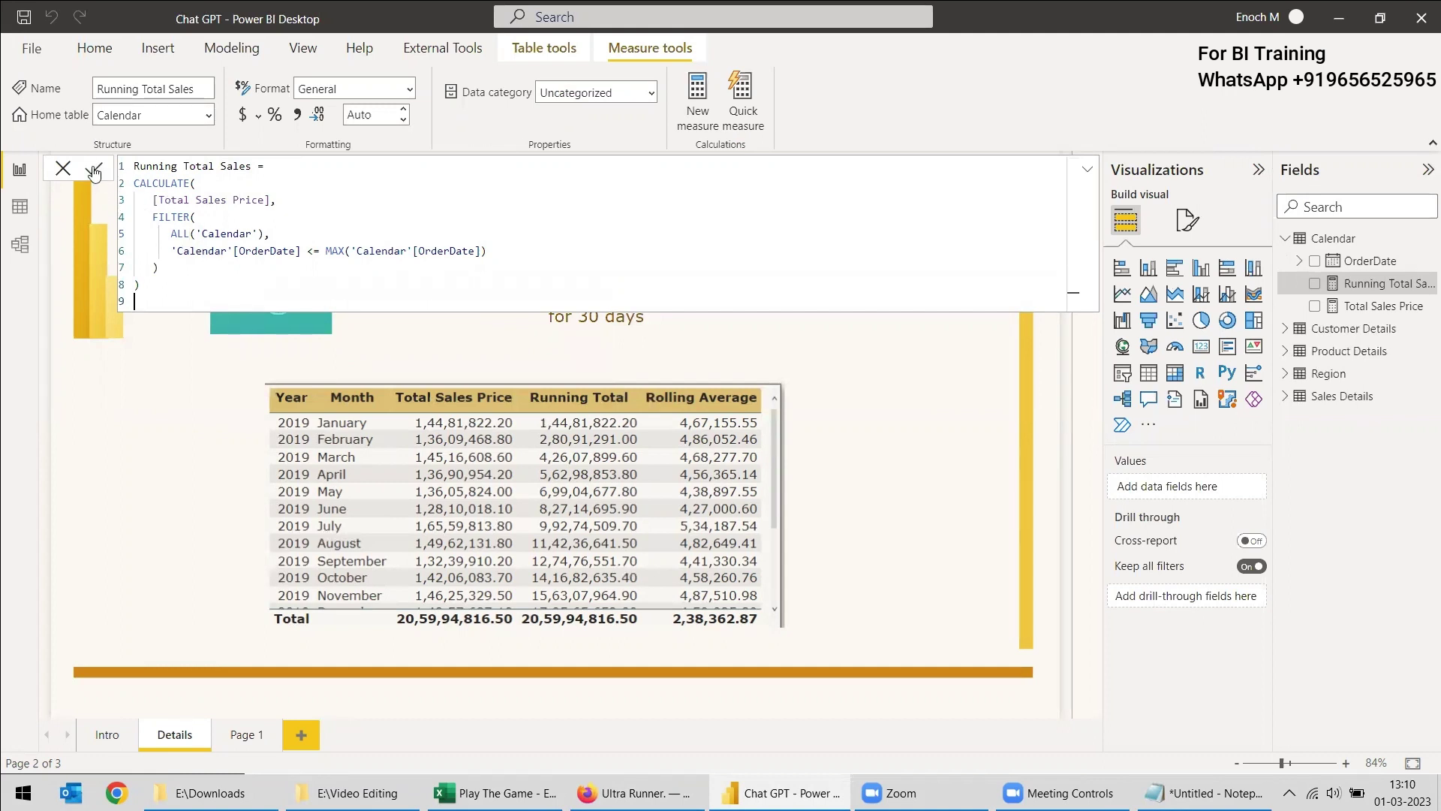
Add Running Total Sales to the Page 1 sales table, widen the visual, and return to ChatGPT
click(244, 739)
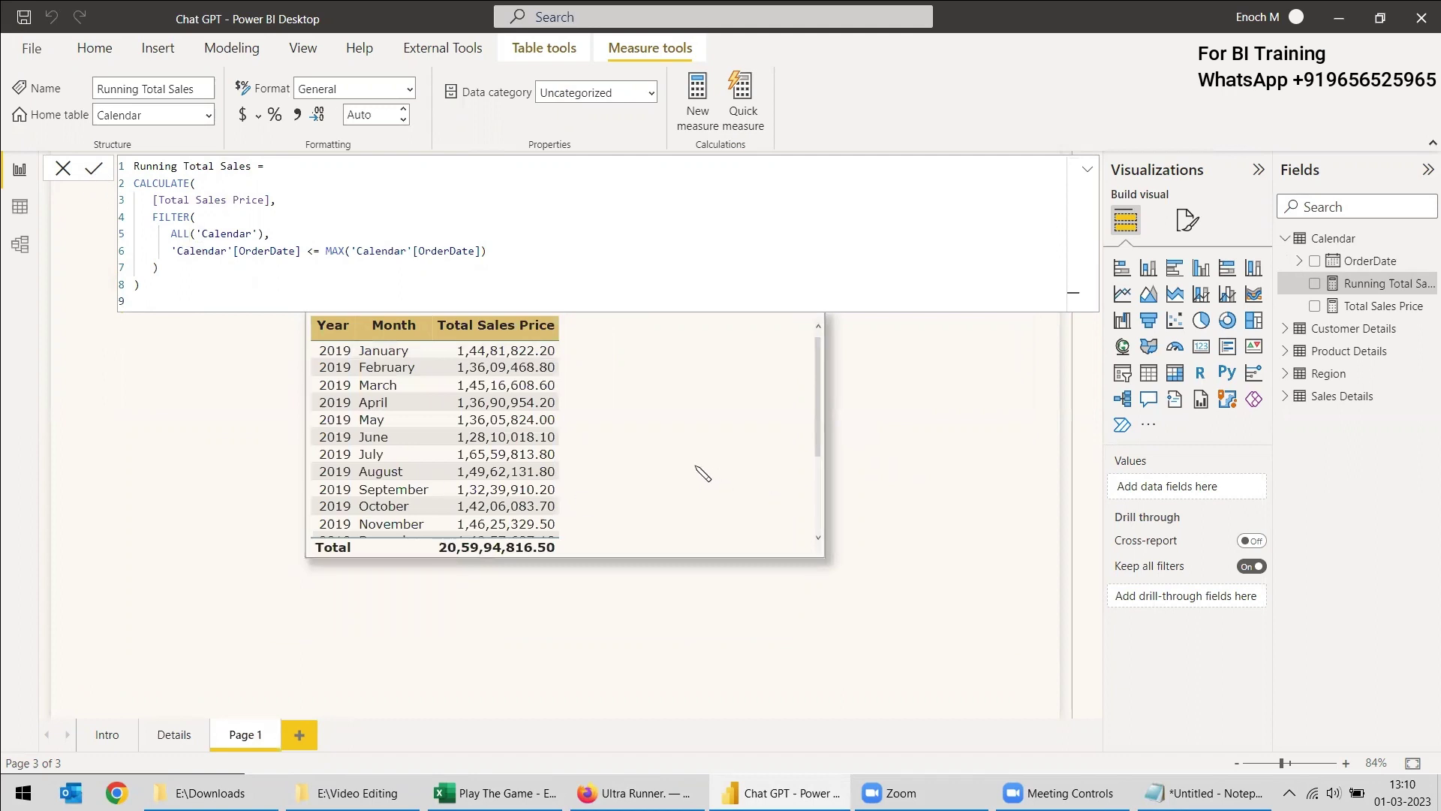
click(531, 403)
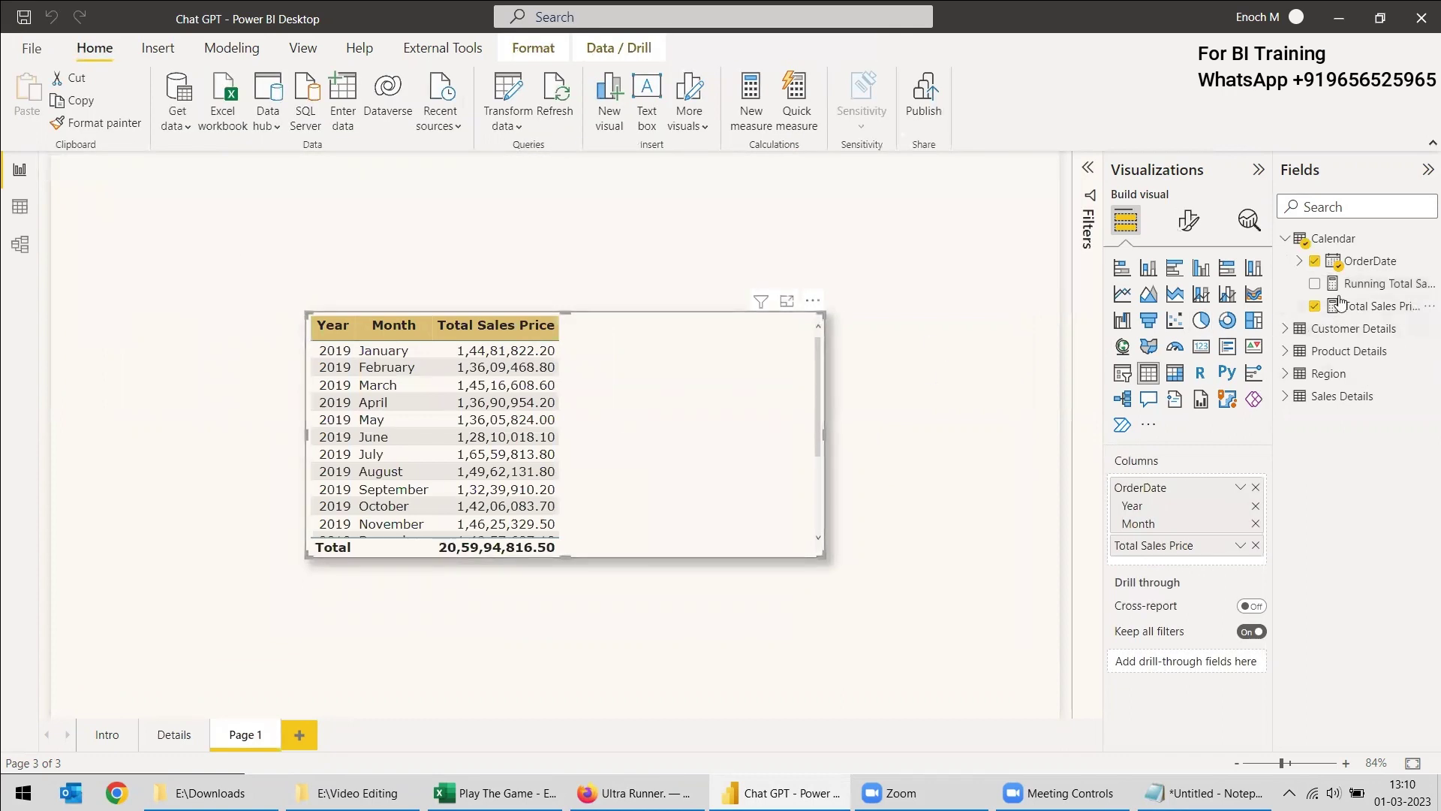
click(1314, 283)
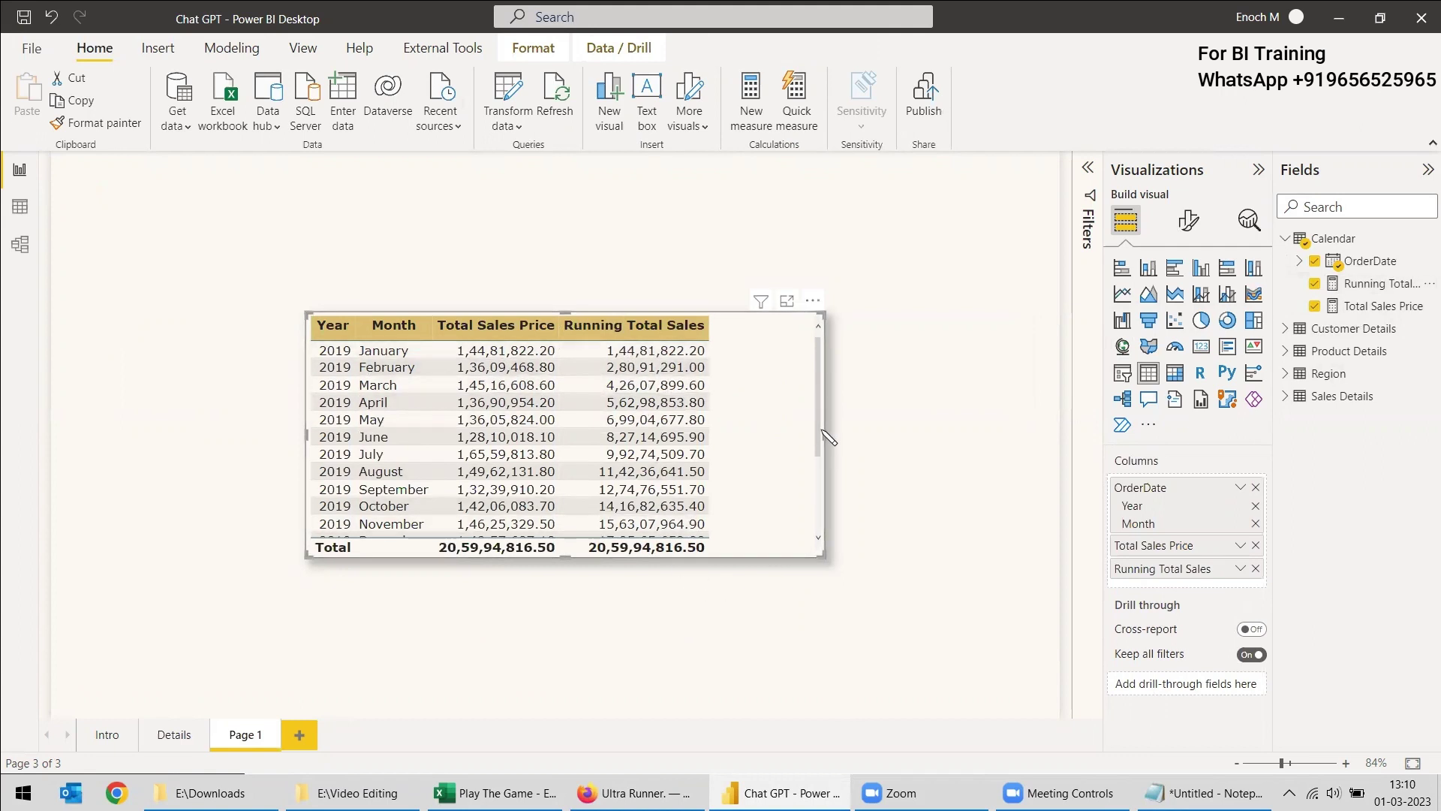
drag(826, 443, 890, 443)
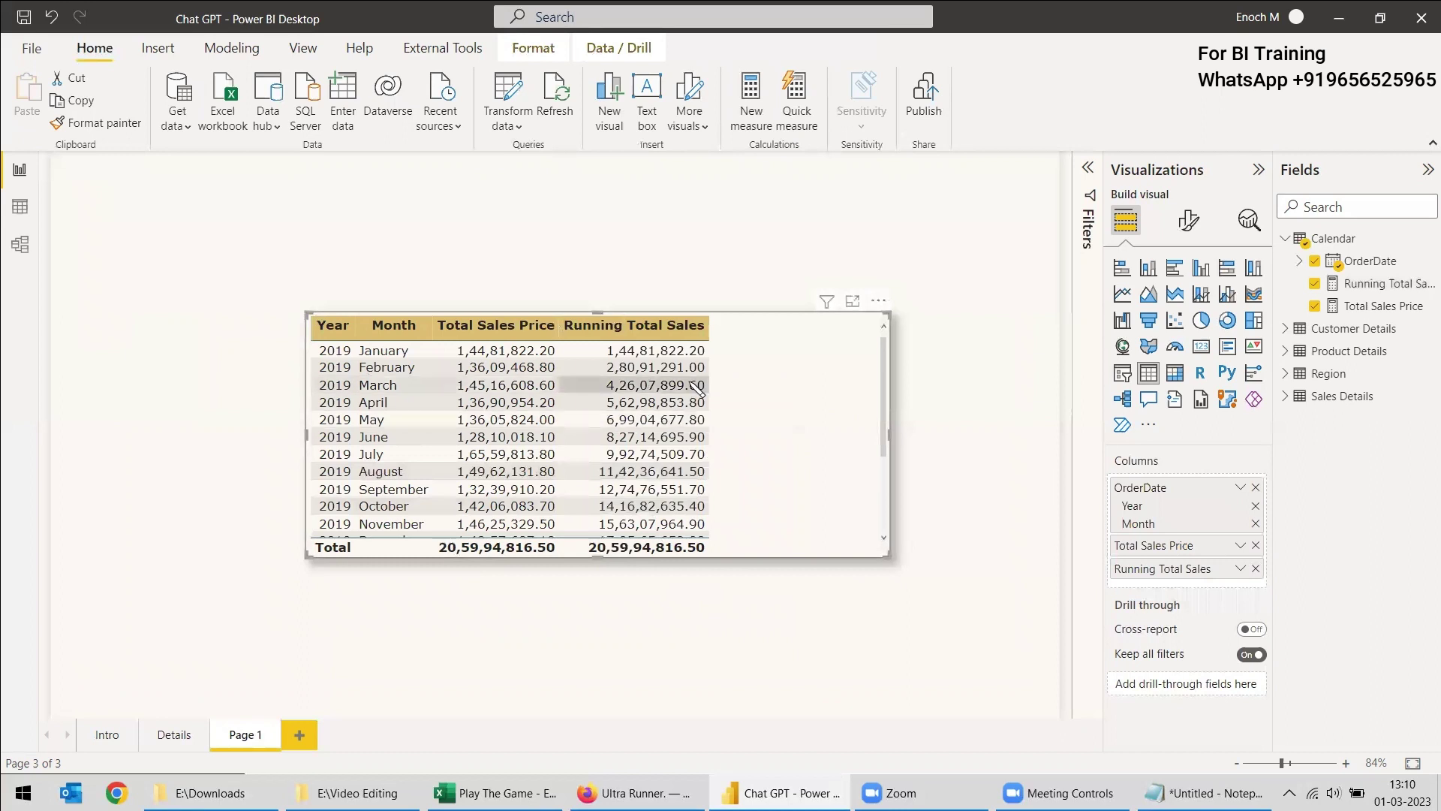
click(634, 793)
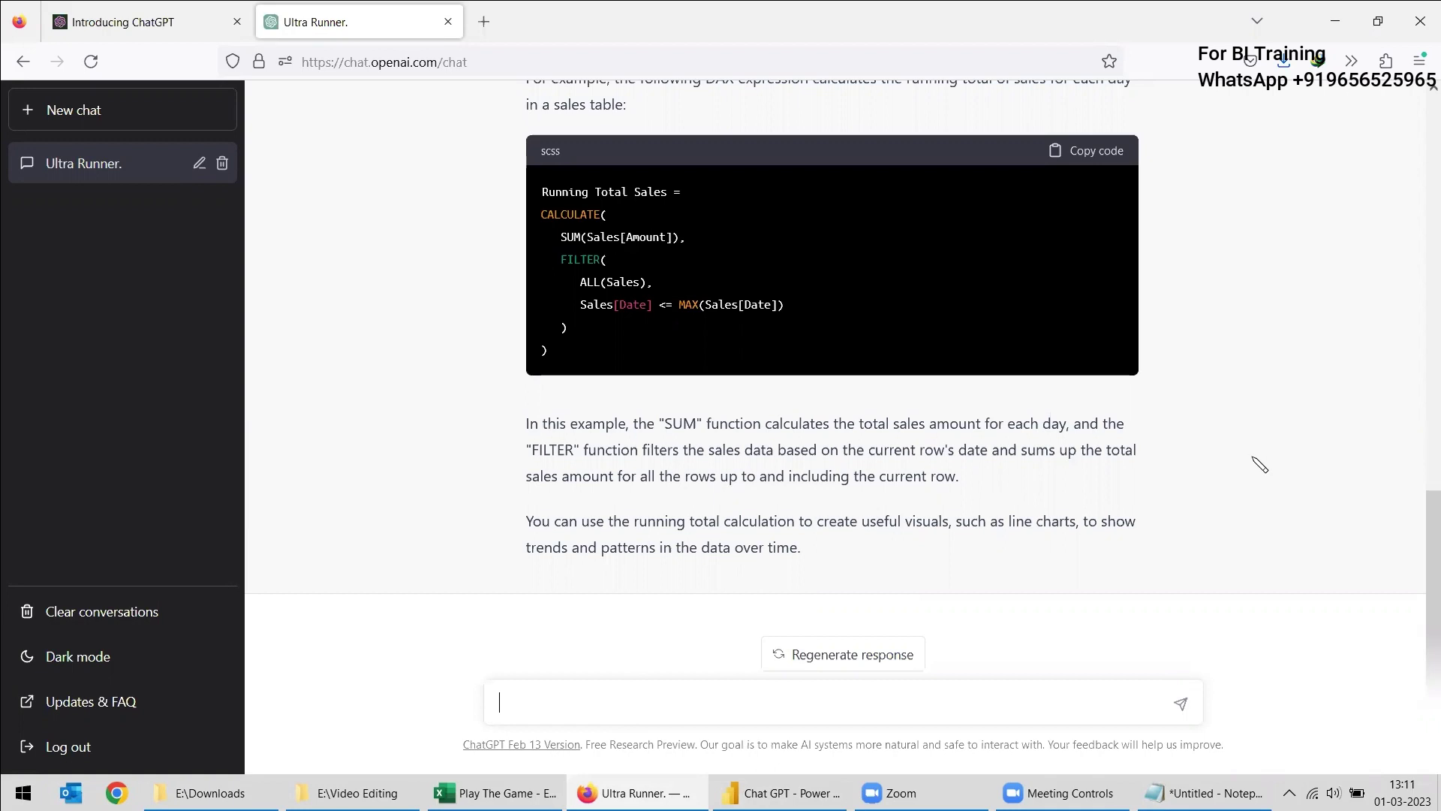
Ask ChatGPT 'Average rolling sales in power bi dax', then return to Power BI Desktop
text(Average s)
key(BackSpace)
text(rolling sales in power bi dax)
key(Return)
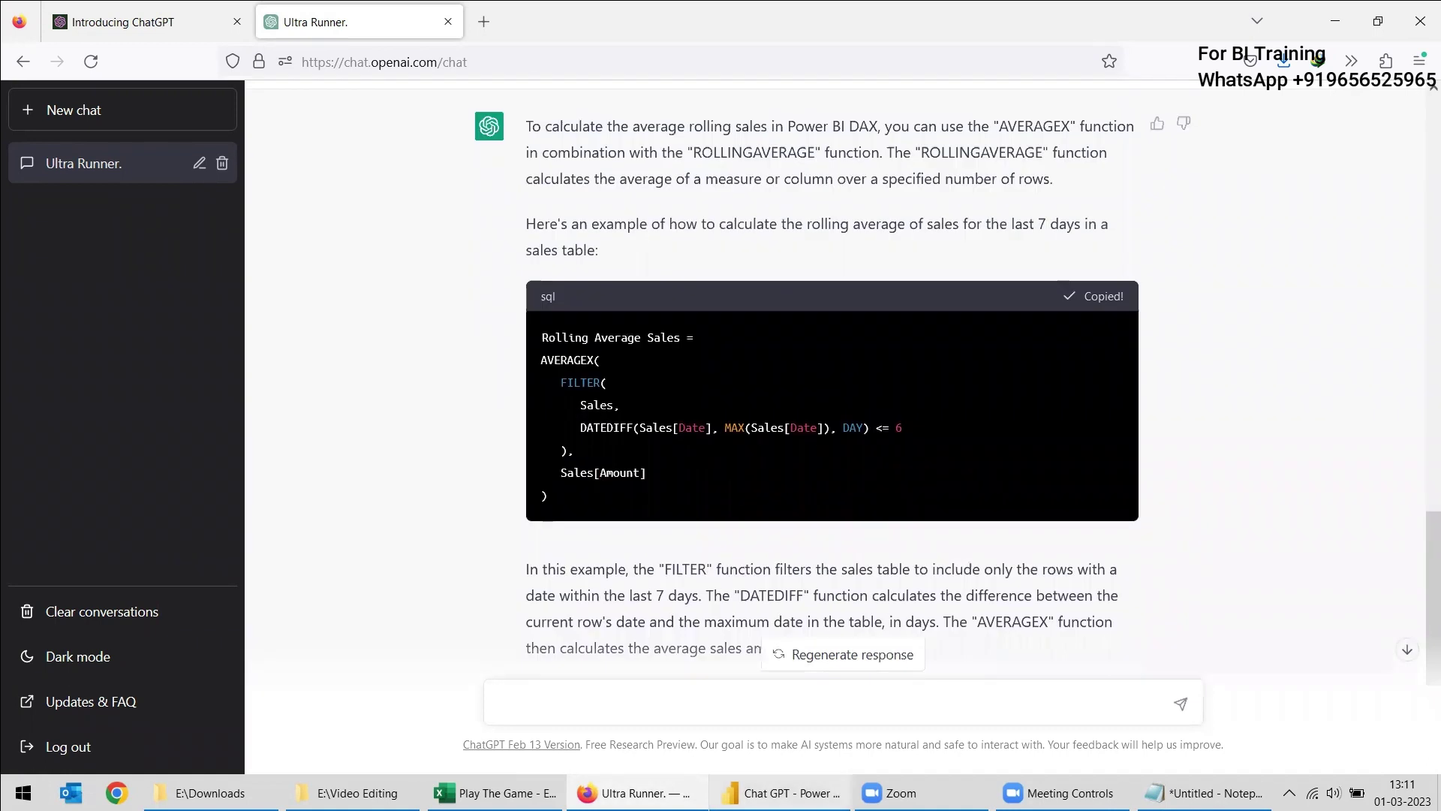
click(781, 793)
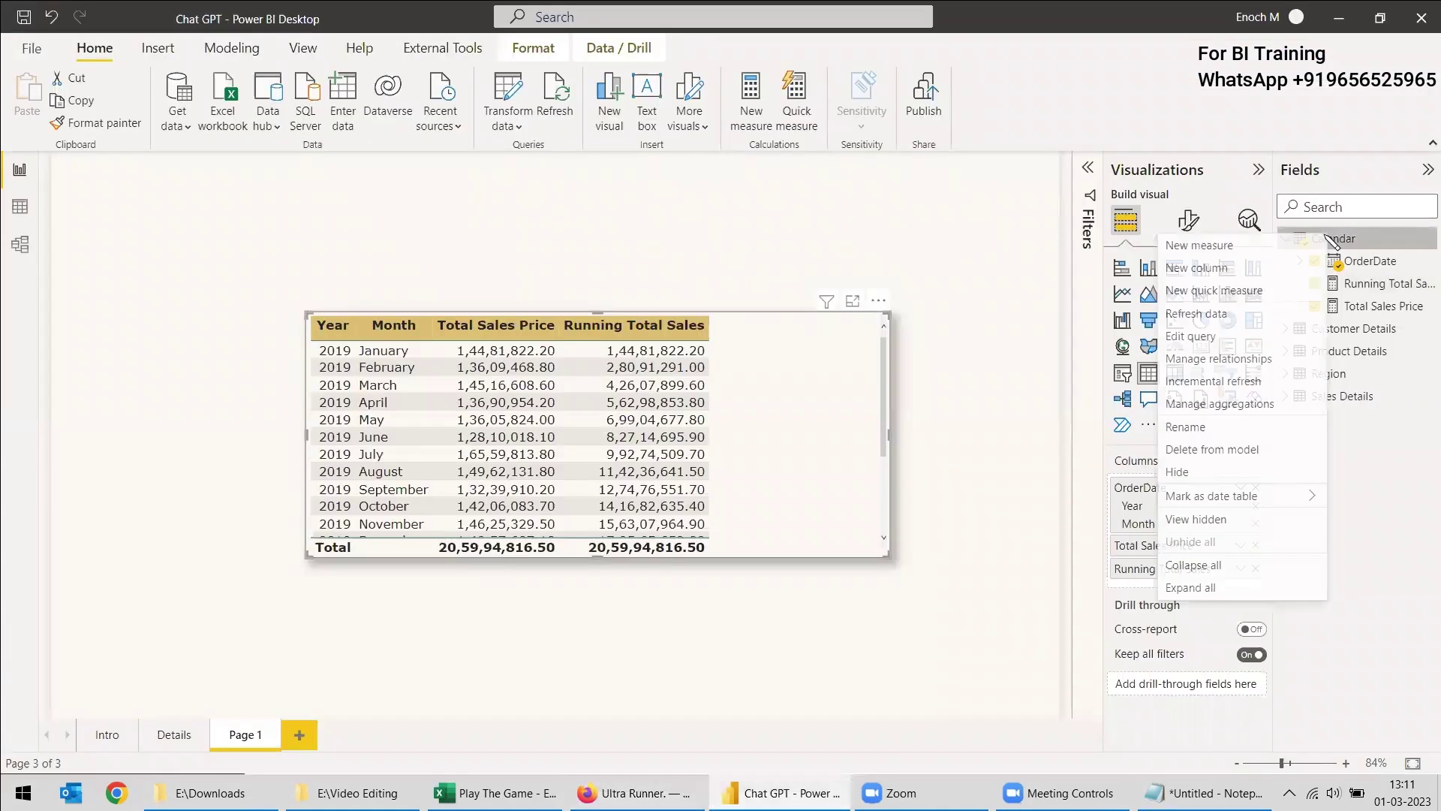
Create a new measure in the Calendar table and paste the rolling average DAX code
right_click(1328, 238)
click(1199, 246)
key(ctrl+a)
text(Rolling Average Sales = AVERAGEX(     FILTER(         Sales,         DATEDIFF(Sales[Date], MAX(Sales[Date]), DAY) <= 6     ),     Sales[Amount] ))
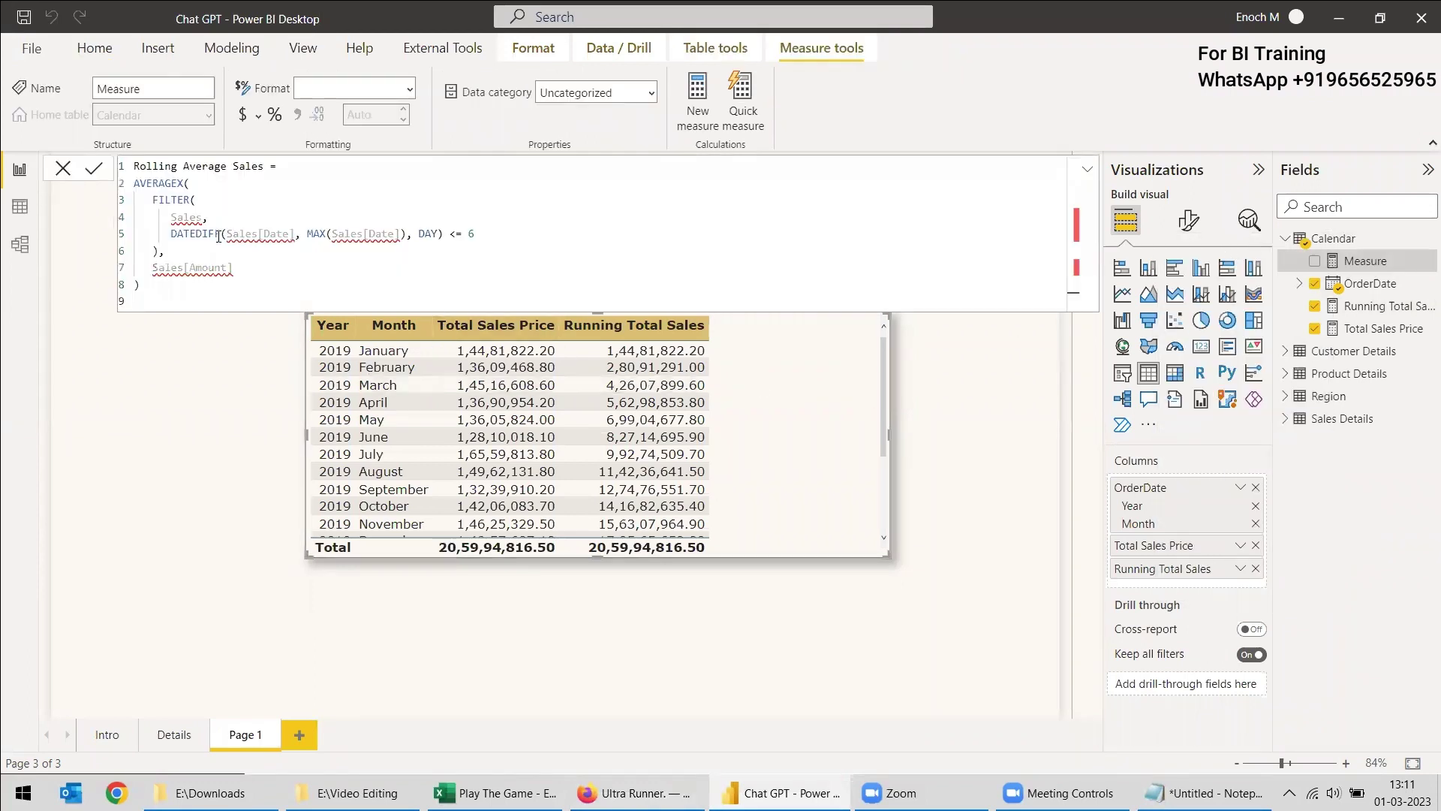
Point the FILTER at 'Calendar' and both Sales[Date] references at 'Calendar'[OrderDate], removing the 6-day limit
mouse_move(184, 219)
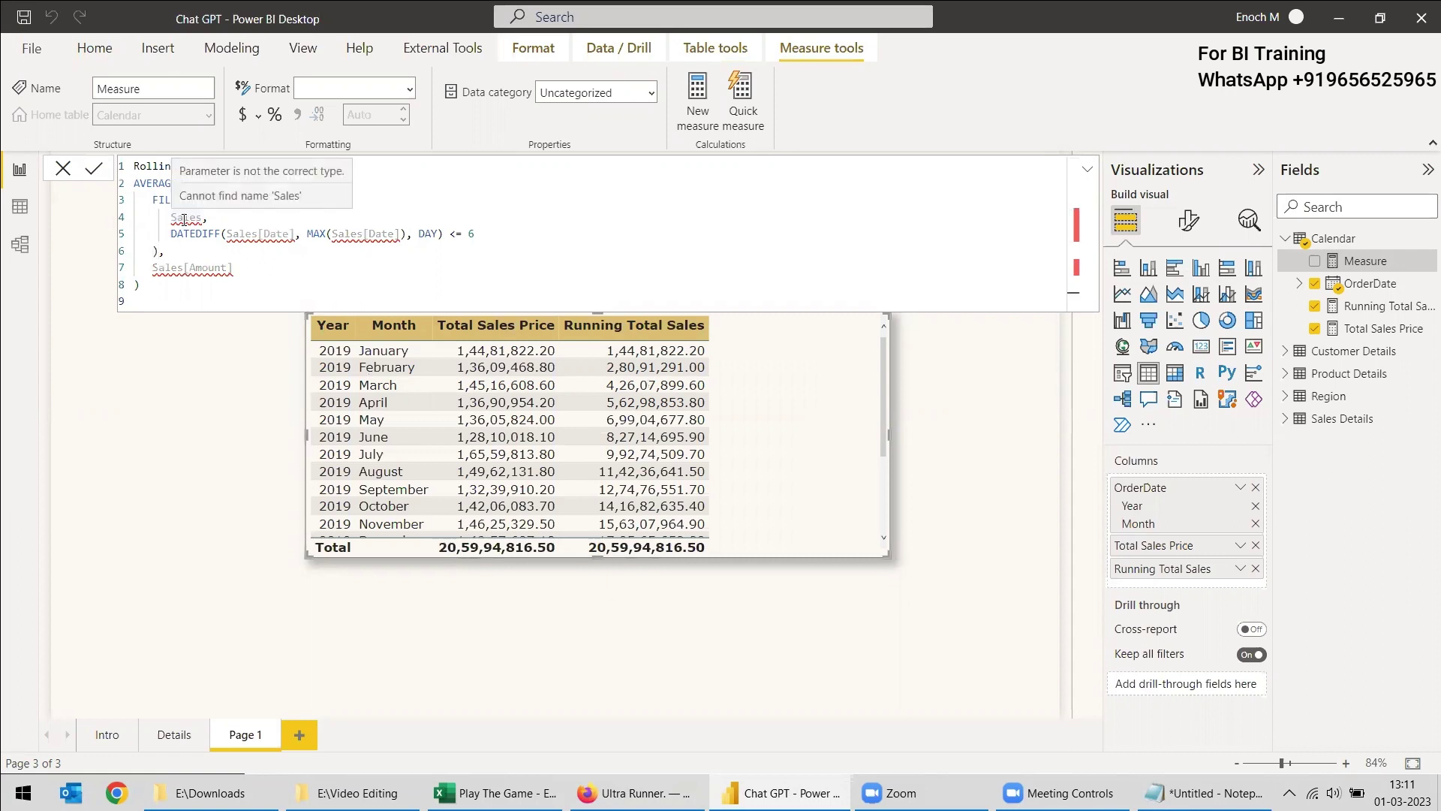
double_click(184, 219)
text(Cale)
click(356, 234)
drag(225, 233, 289, 233)
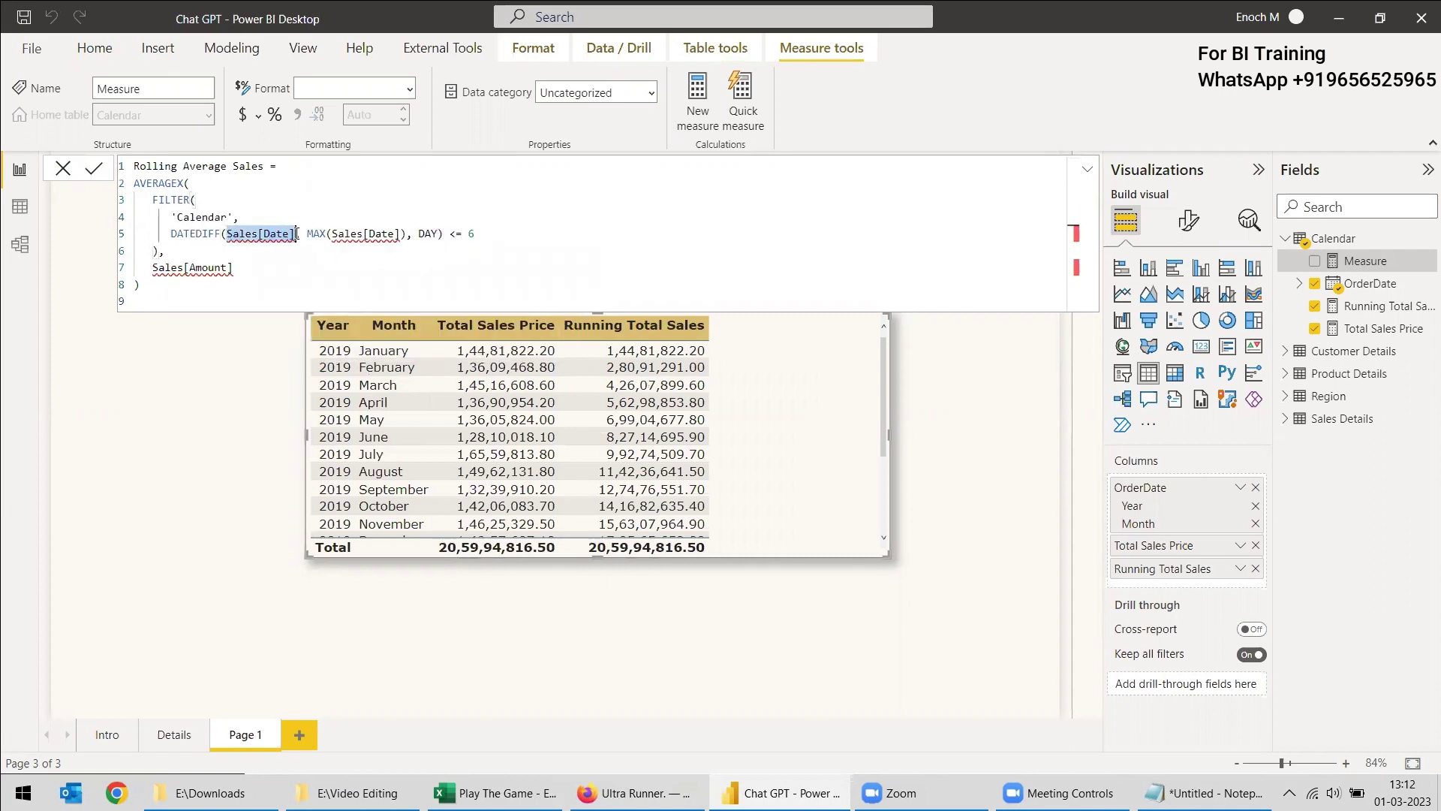
text('Calendar'[OrderDate])
drag(393, 233, 464, 233)
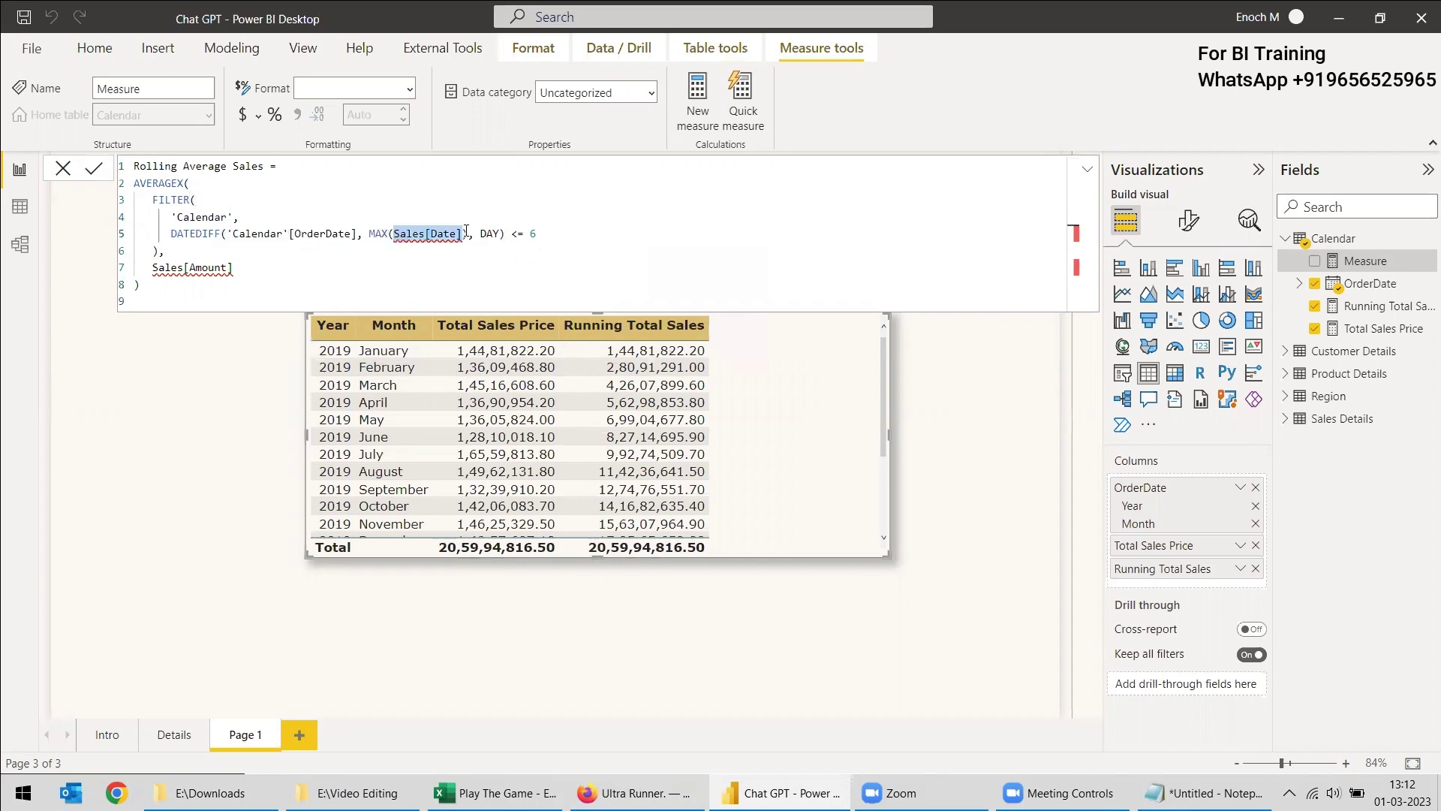
text('Calendar'[OrderDate])
click(607, 233)
key(BackSpace)
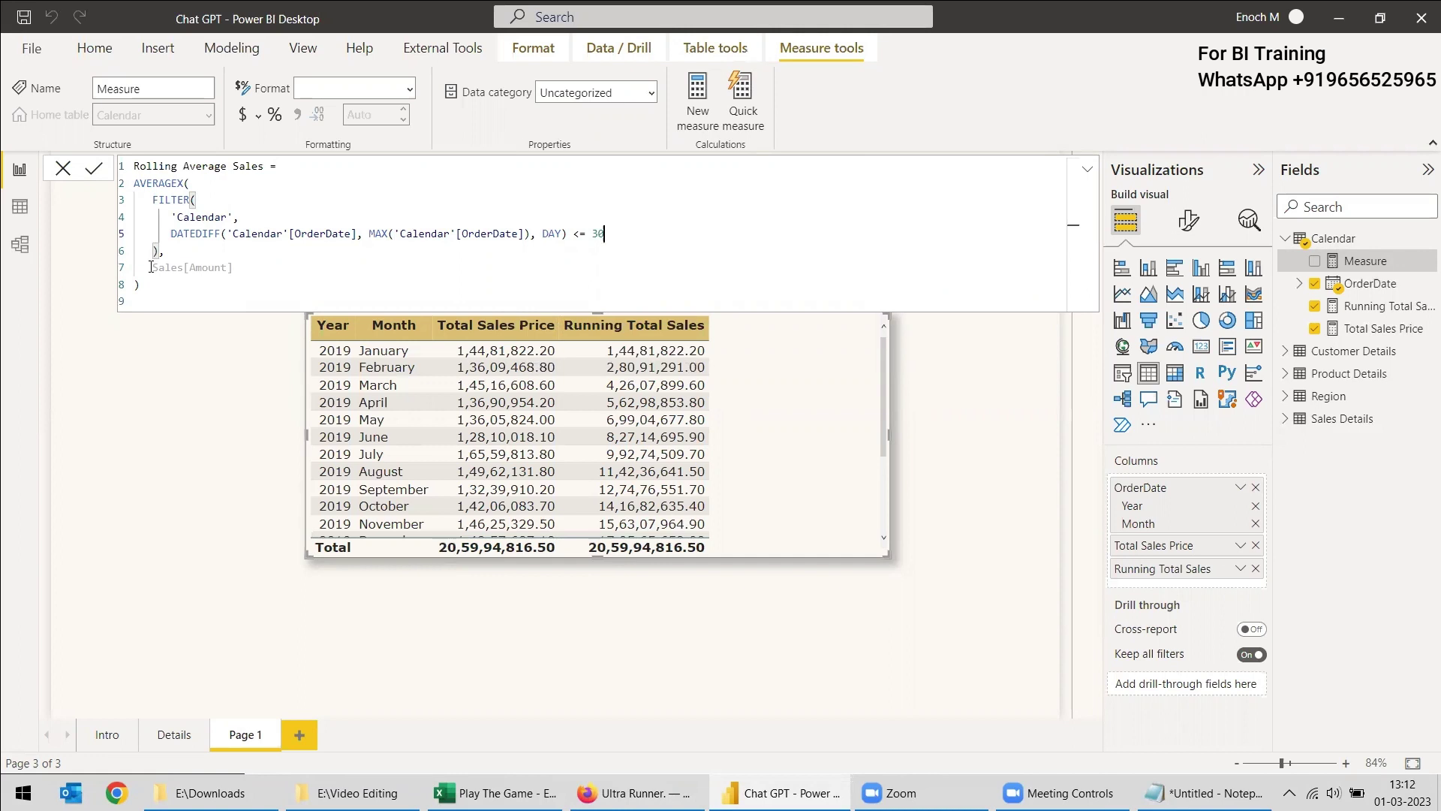
Swap Sales[Amount] for [Total Sales Price], set the day window to 29, and commit the measure
drag(150, 267, 237, 269)
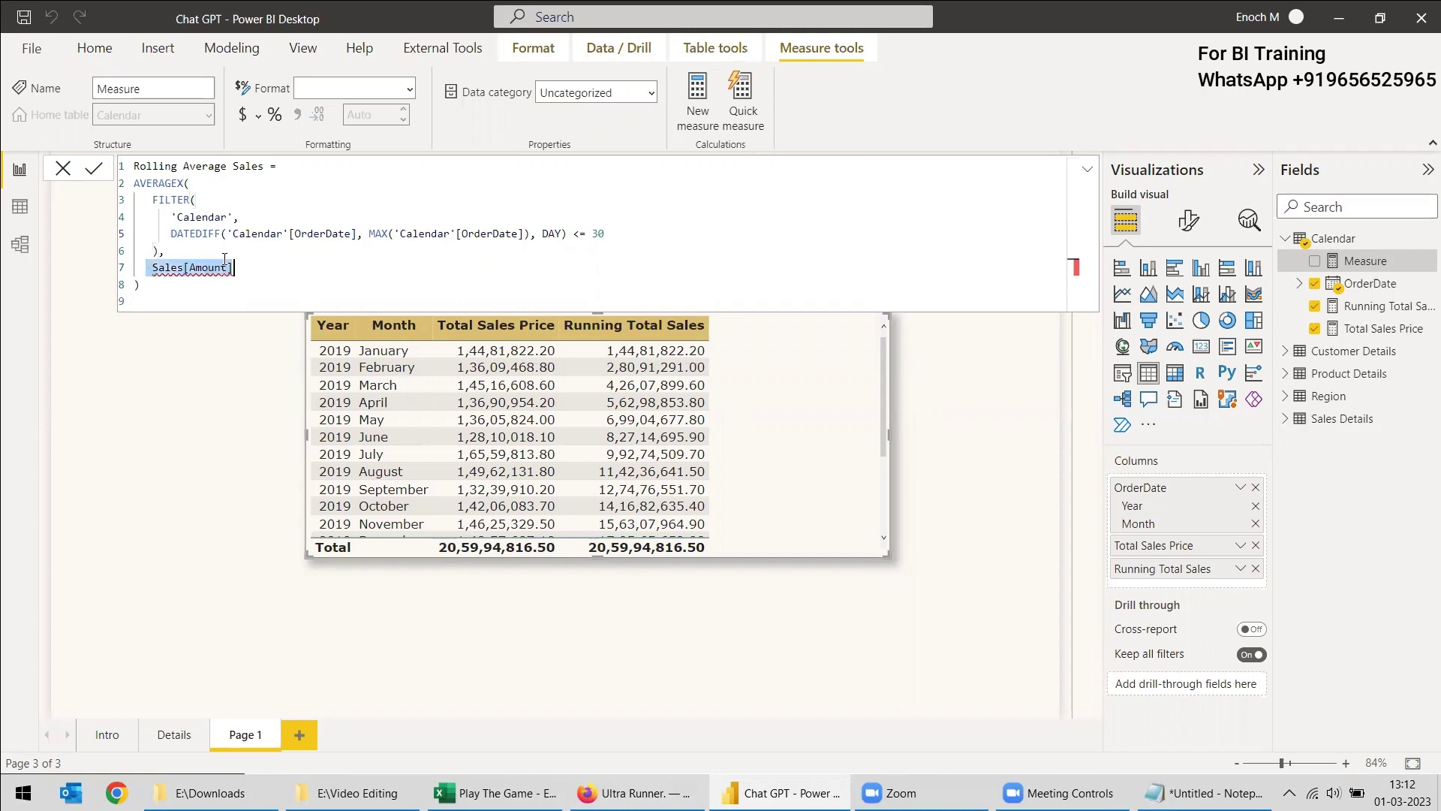
text(Tot)
key(Tab)
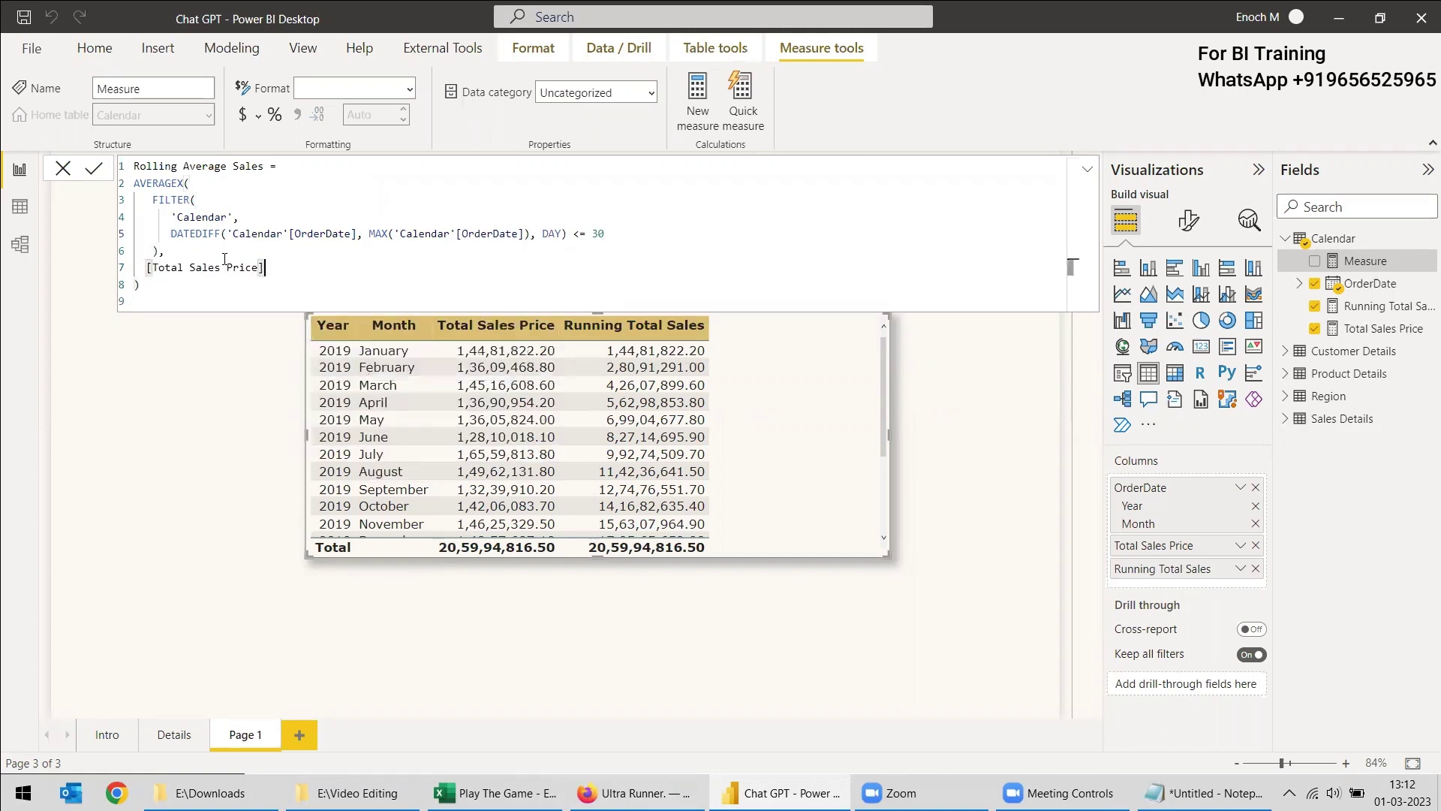
key(alt+Tab)
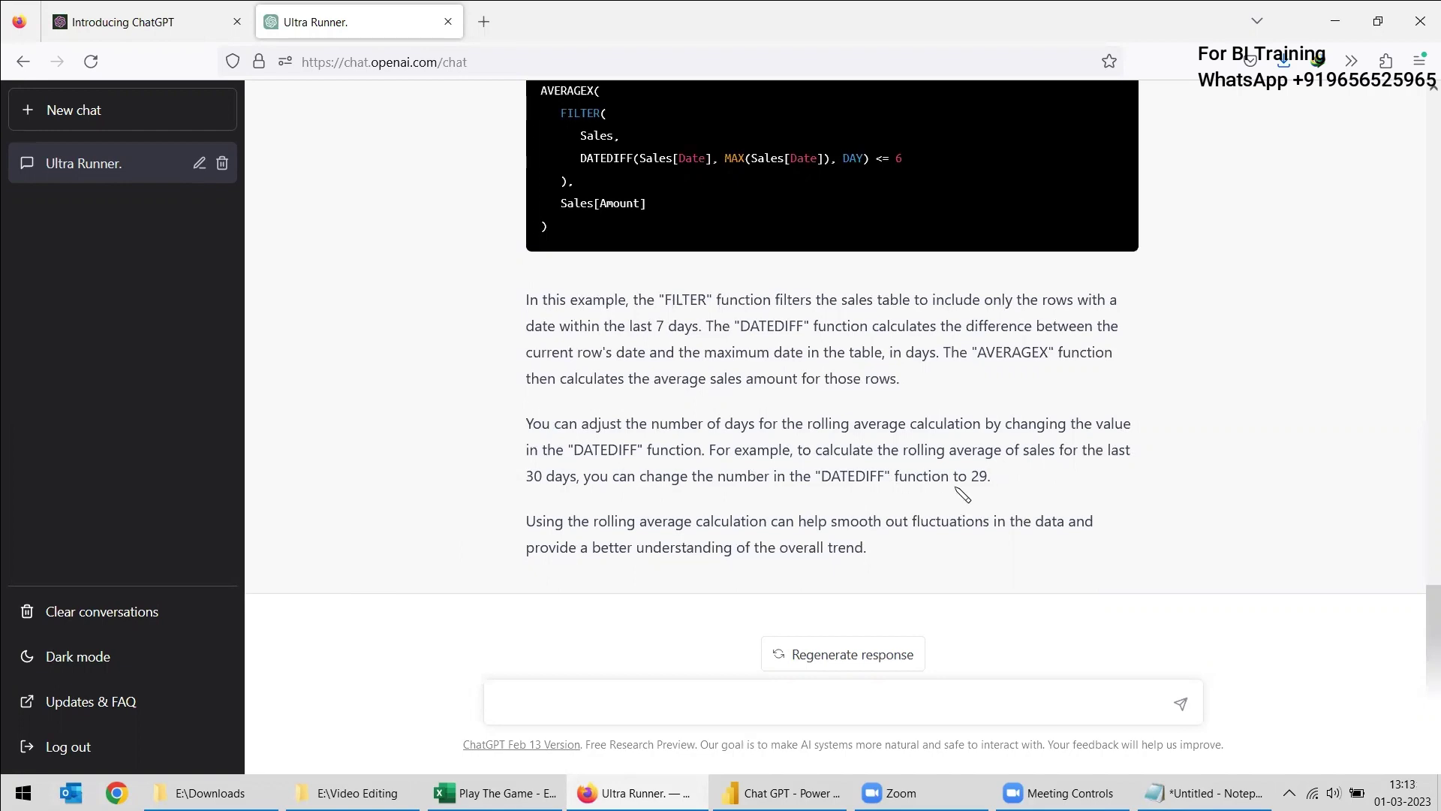
key(alt+Tab)
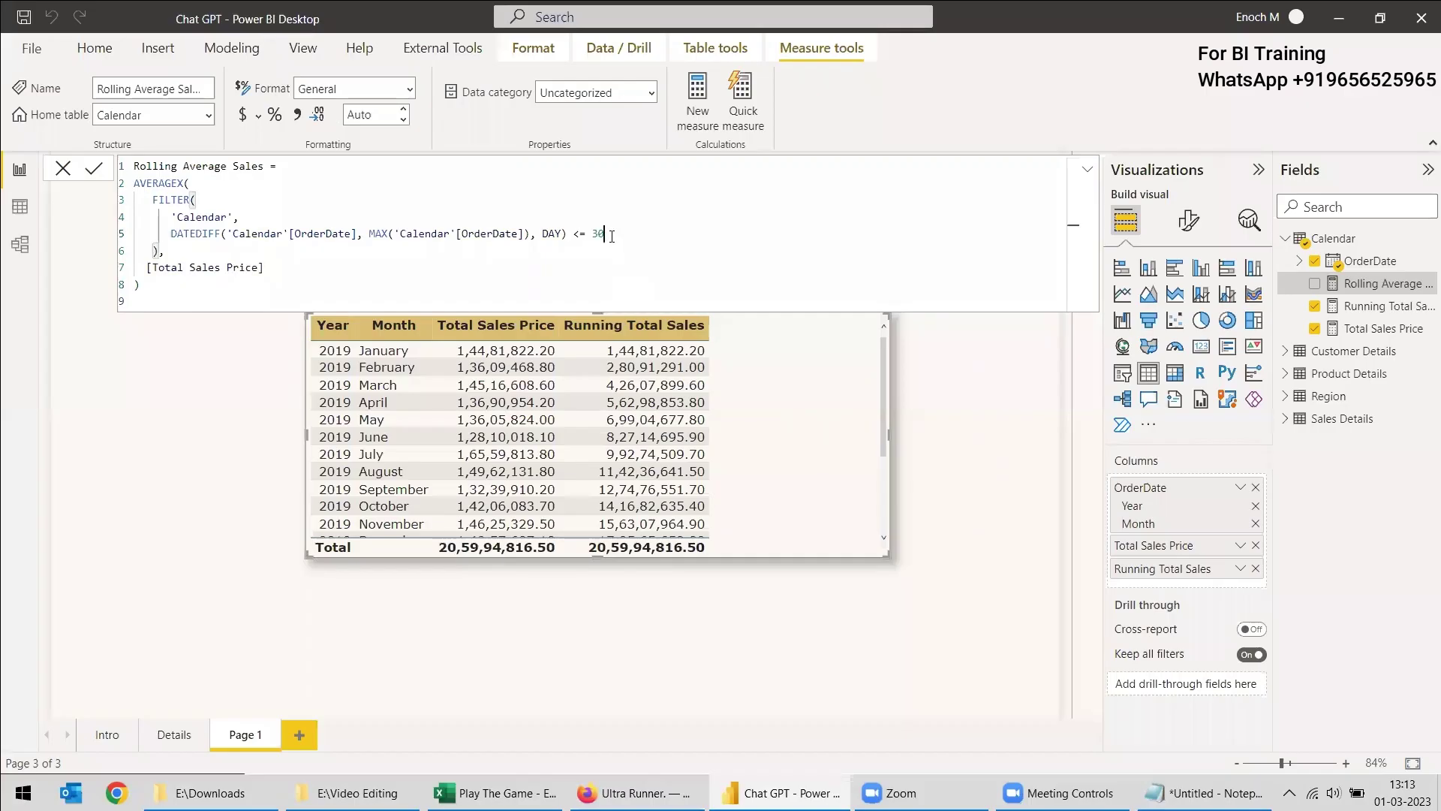
key(BackSpace)
key(BackSpace)
text(29)
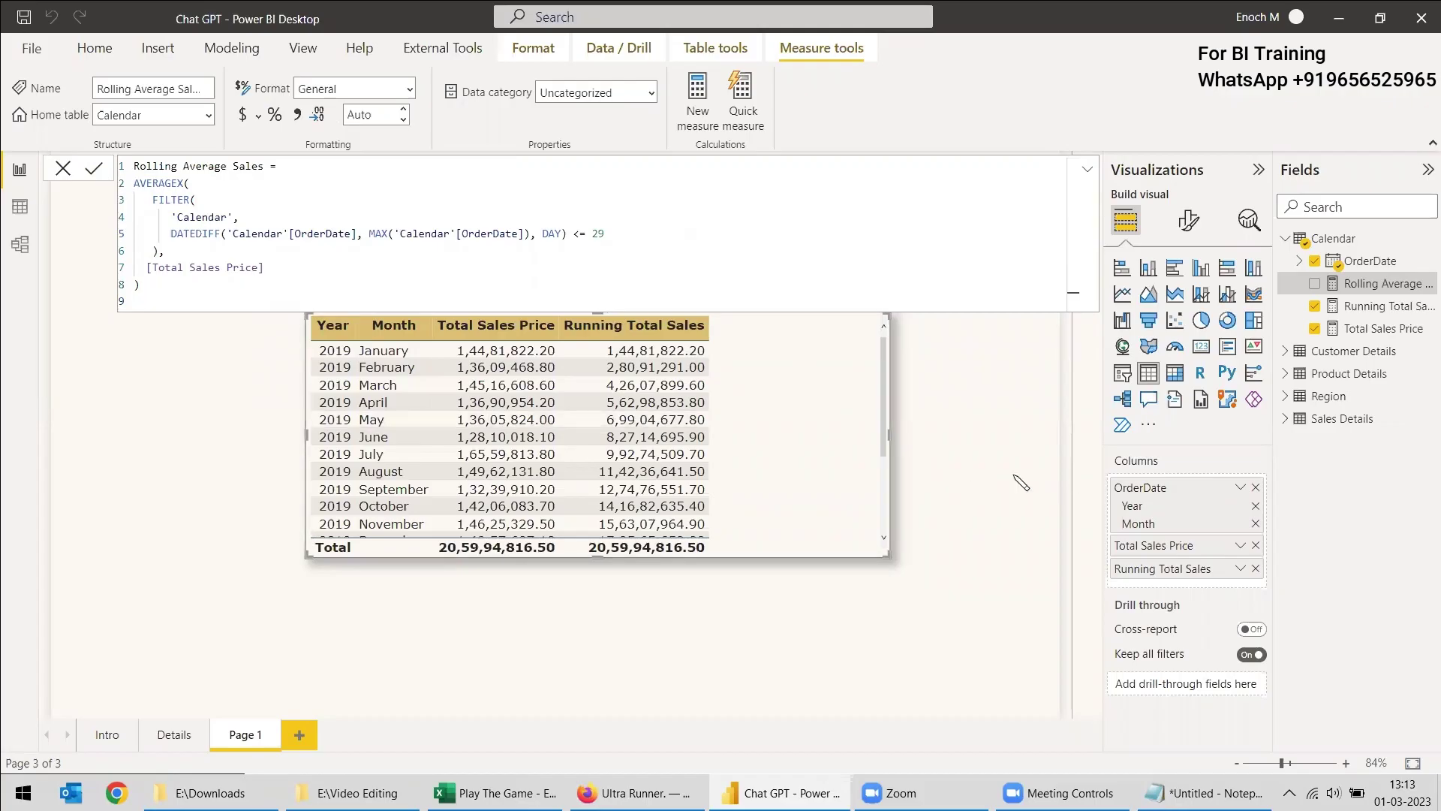
key(Return)
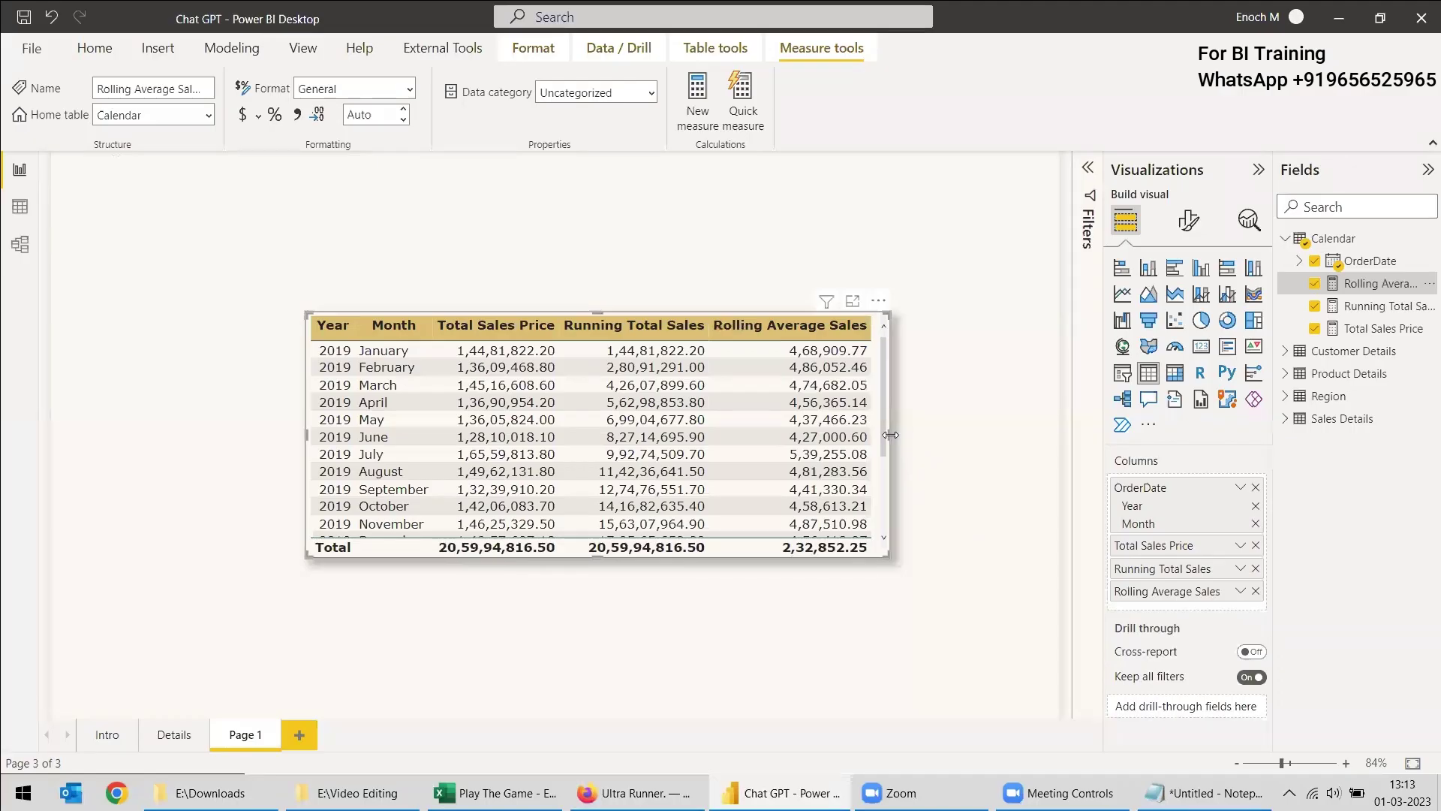
click(923, 441)
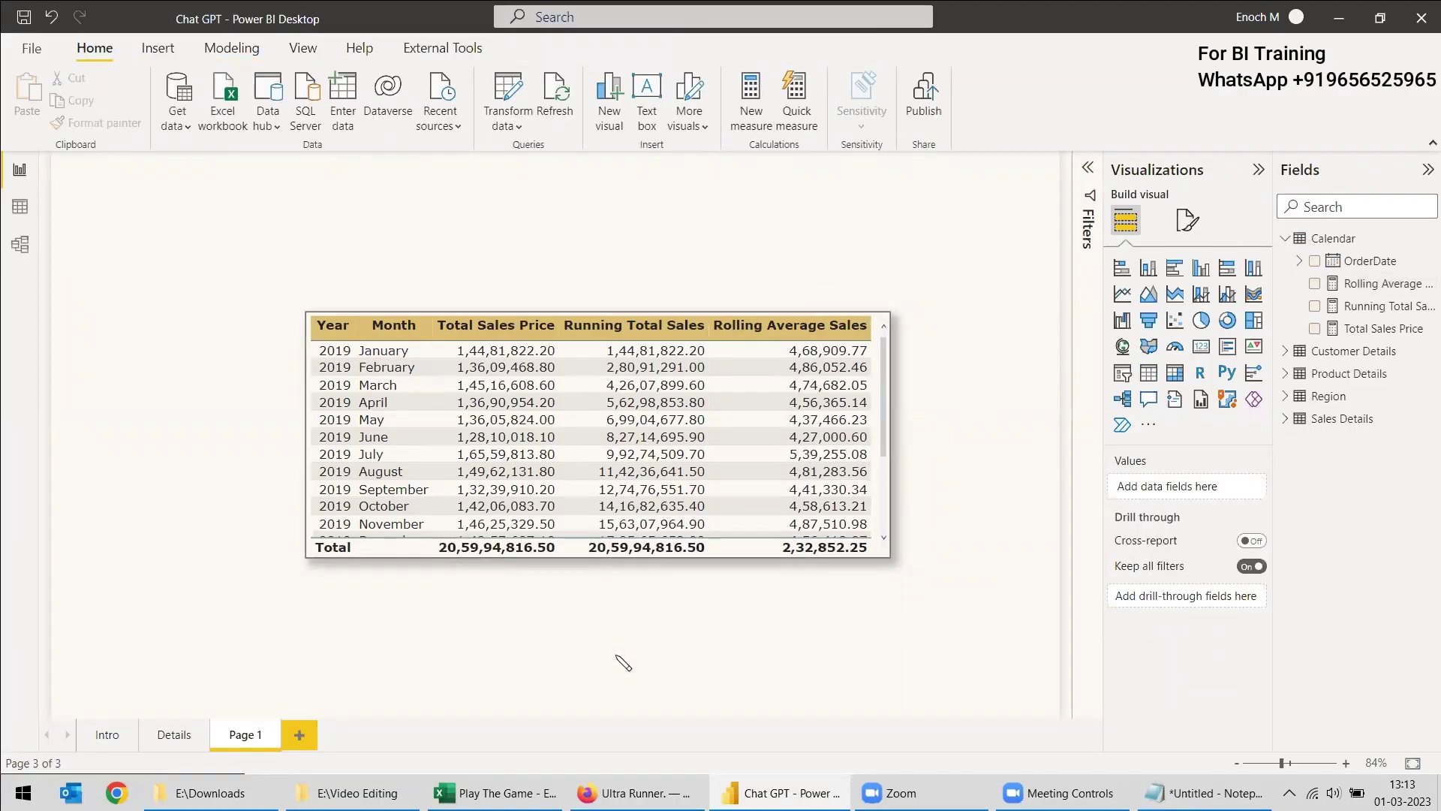
In ChatGPT, ask 'running total using sql server' and review the SQL answer
click(634, 793)
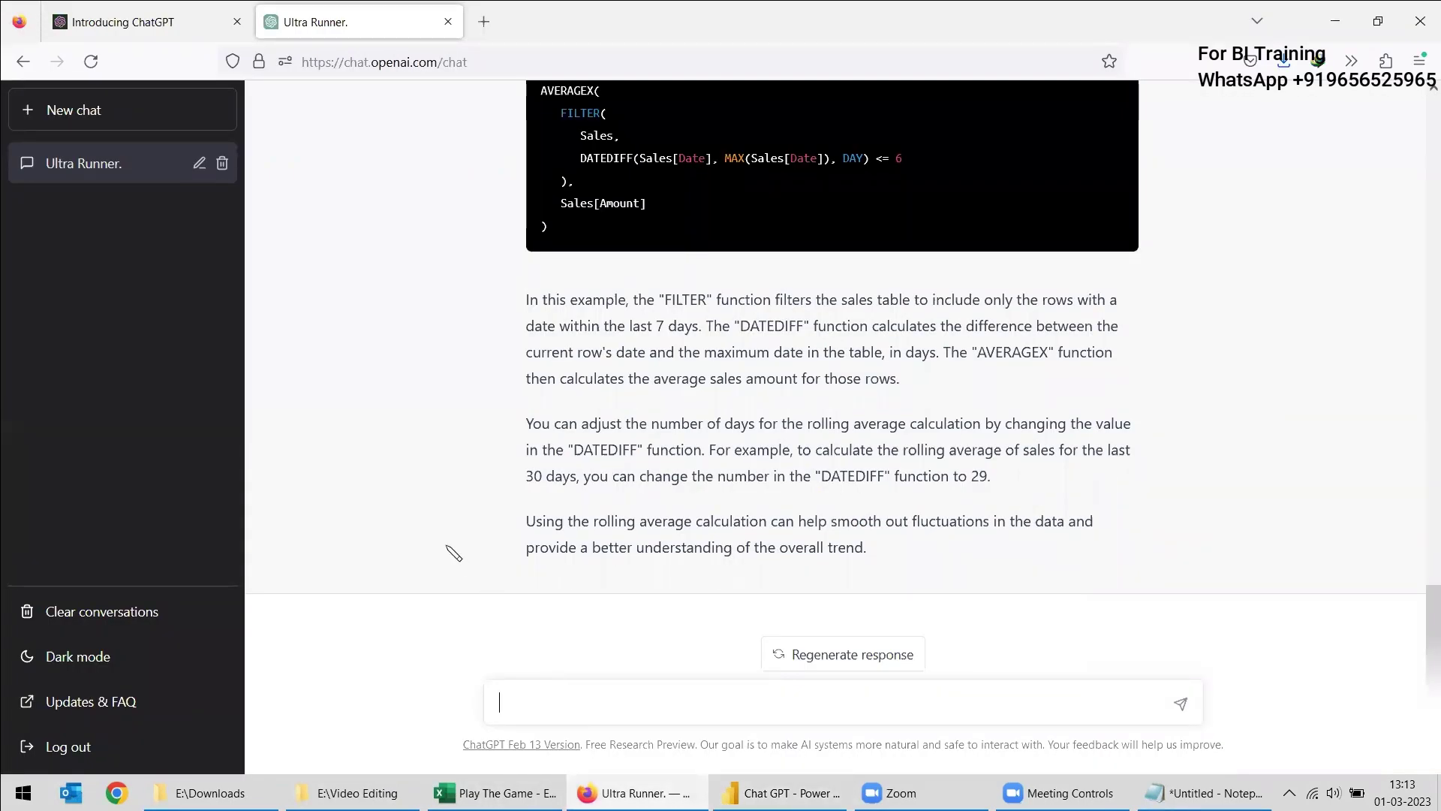
scroll(1077, 426, up, 10)
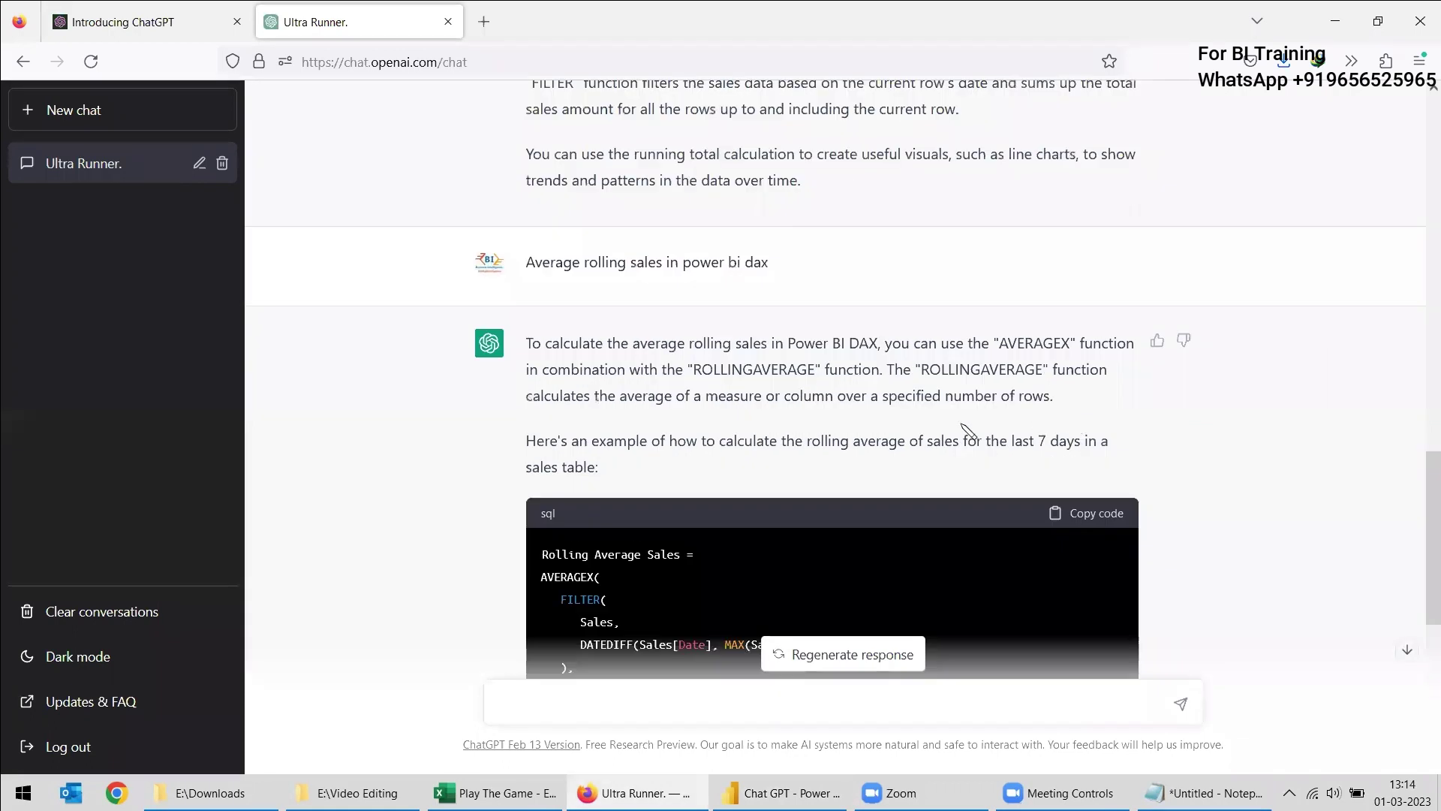
scroll(839, 456, up, 5)
scroll(856, 488, down, 20)
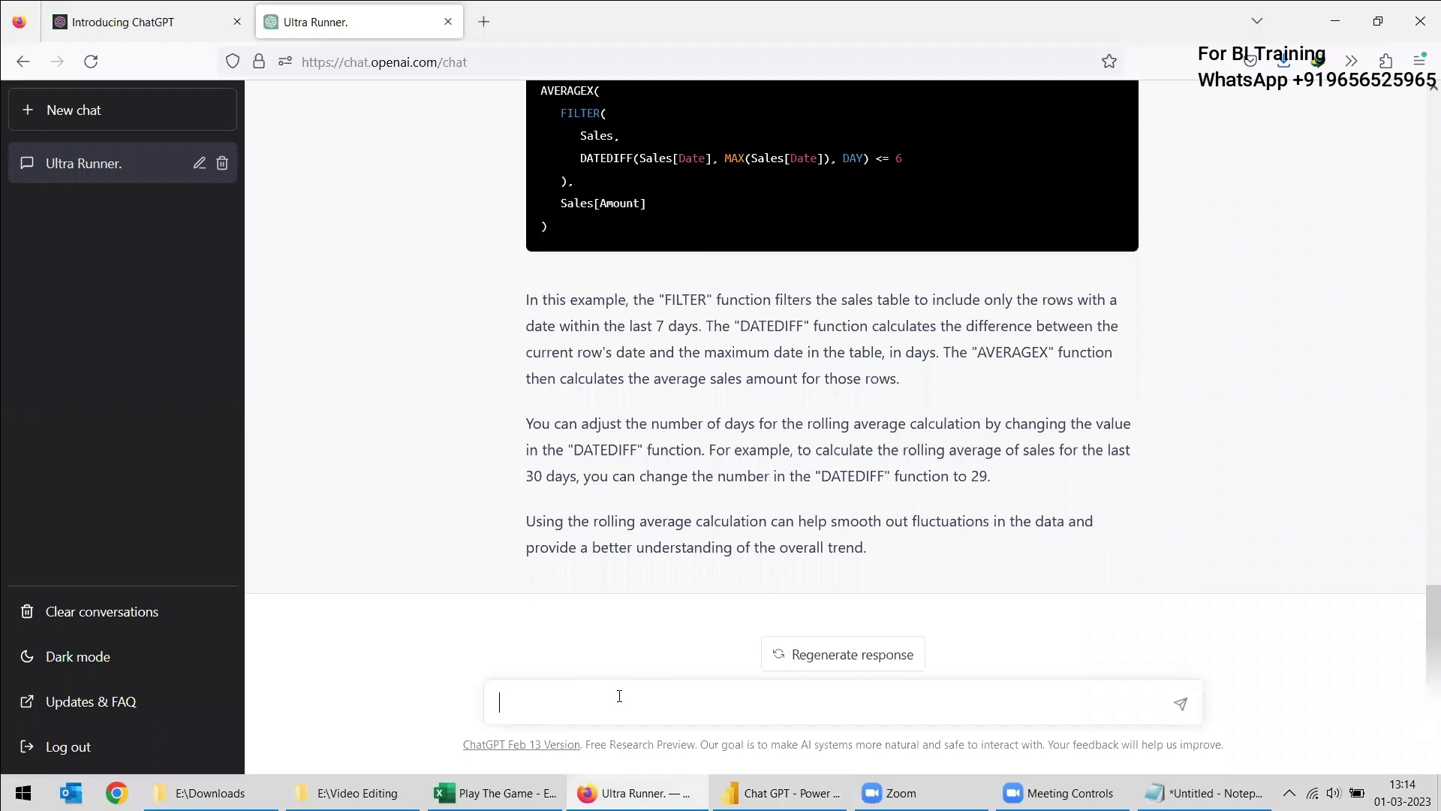
text(running tot)
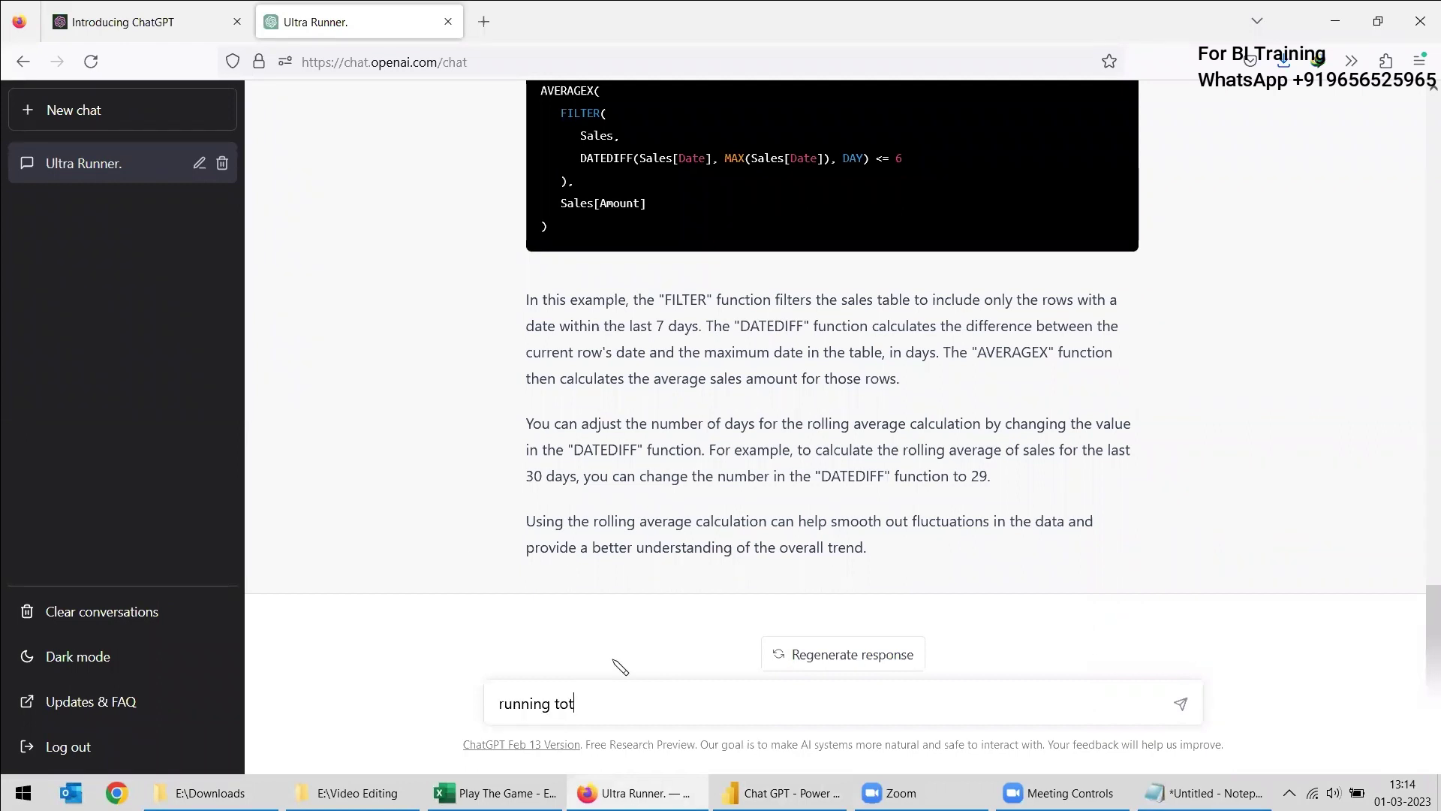
text(al using sql server)
key(Return)
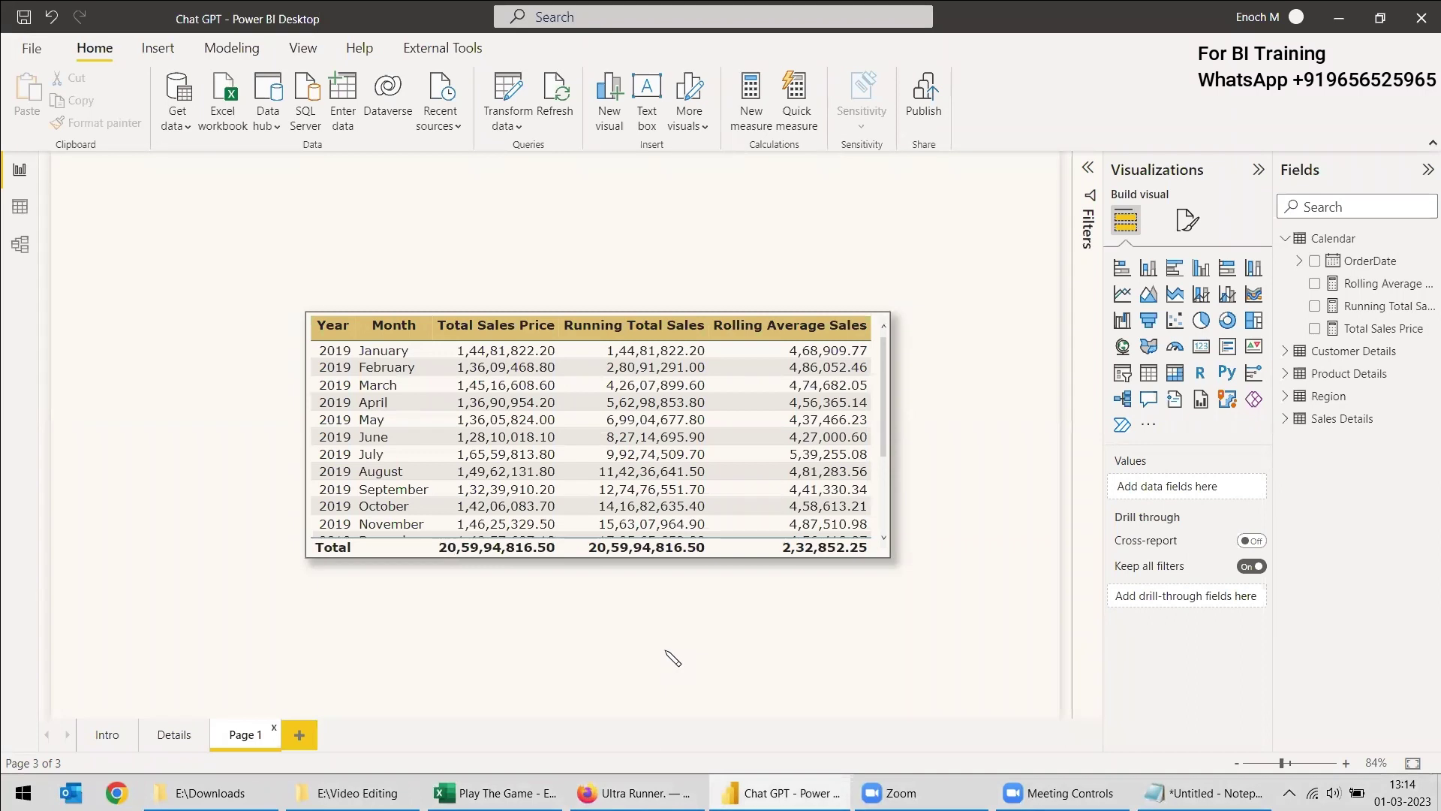
mouse_move(634, 793)
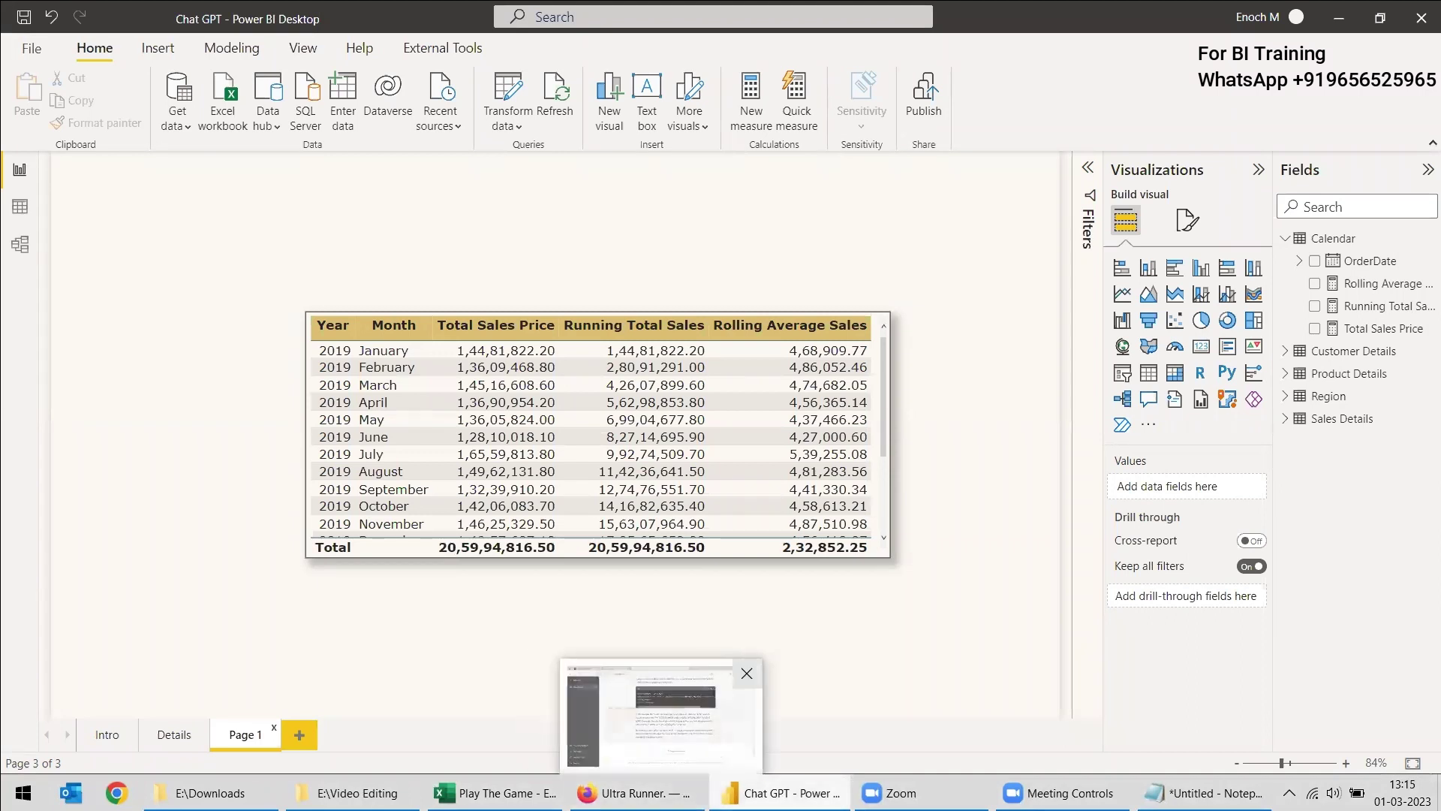